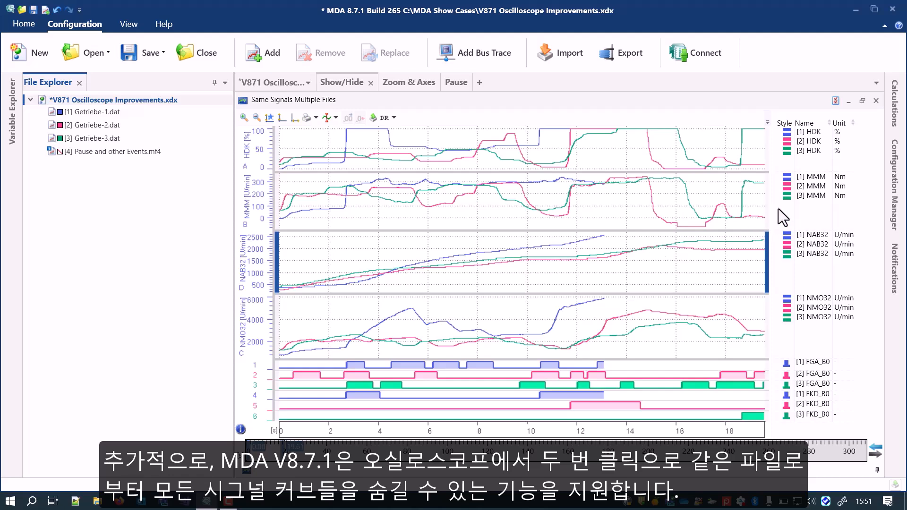
# - Hide all signal curves of Getriebe-3.dat in the oscilloscope and place a cursor at about 10.67 s
pyautogui.rightClick(784, 199)
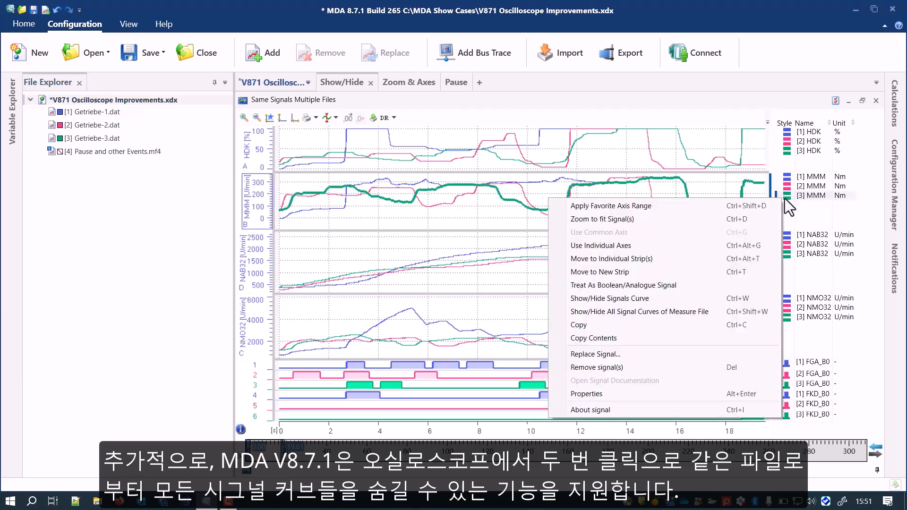
pyautogui.click(719, 312)
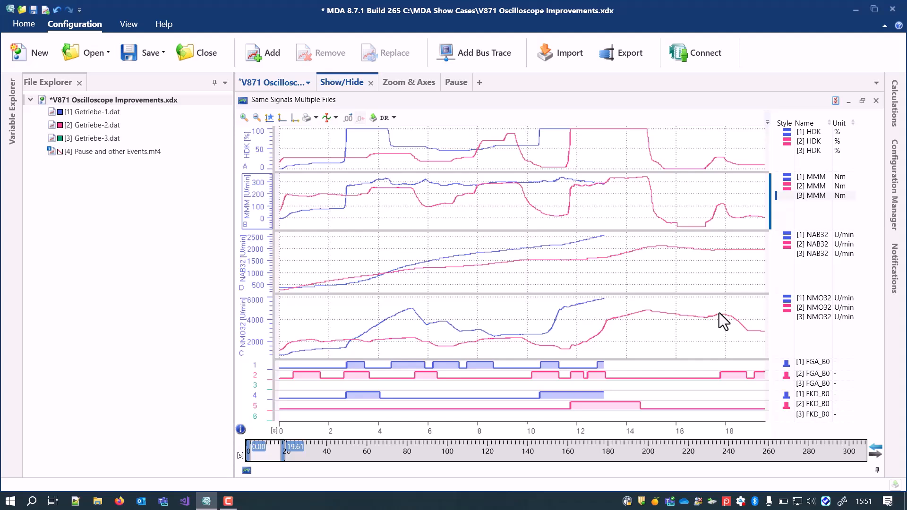
pyautogui.click(335, 118)
pyautogui.click(328, 132)
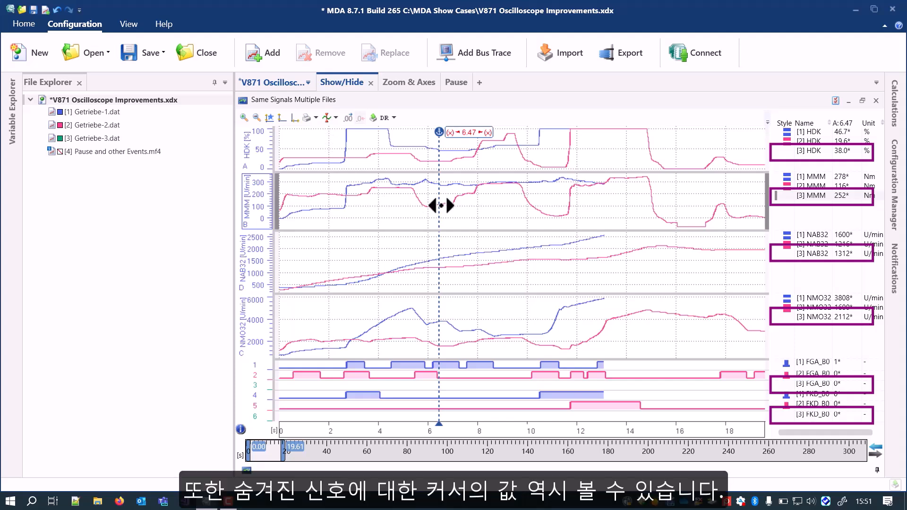
pyautogui.moveTo(442, 206); pyautogui.dragTo(547, 206)
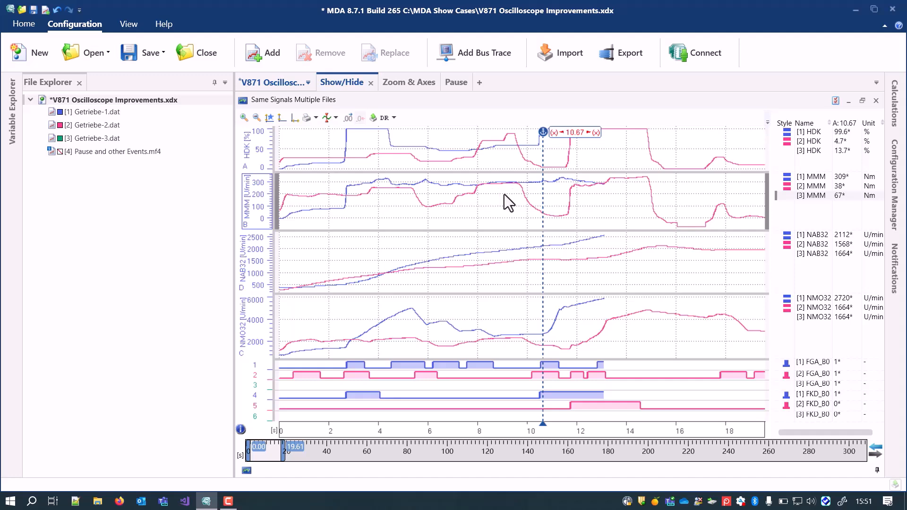
# - On the Zoom & Axes layer, zoom repeatedly into the value range to examine the axis figures, finishing with the full value range restored
pyautogui.click(404, 85)
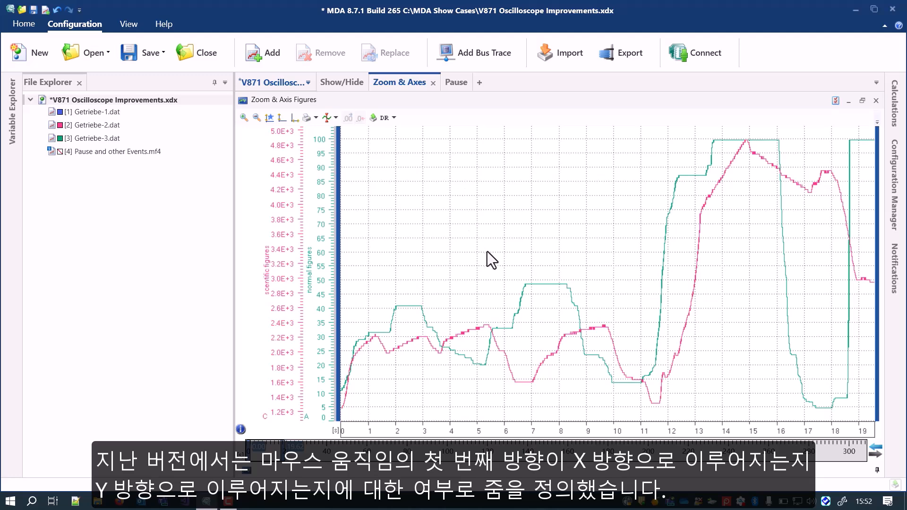
pyautogui.moveTo(487, 251); pyautogui.dragTo(500, 252)
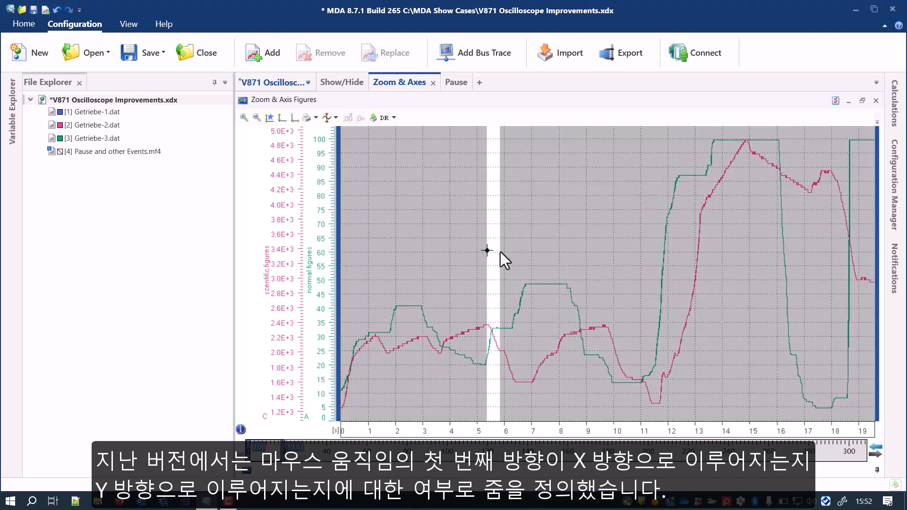
pyautogui.moveTo(500, 251); pyautogui.dragTo(527, 395)
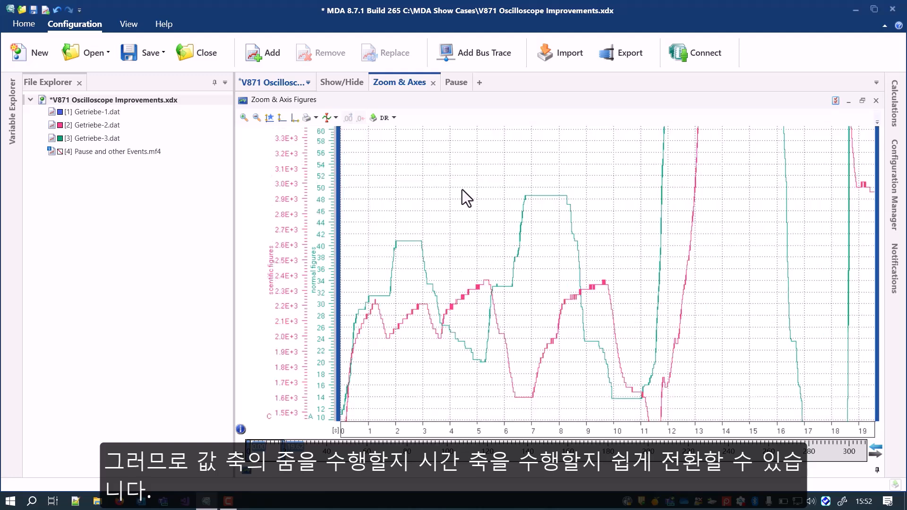
pyautogui.moveTo(463, 188); pyautogui.dragTo(463, 203)
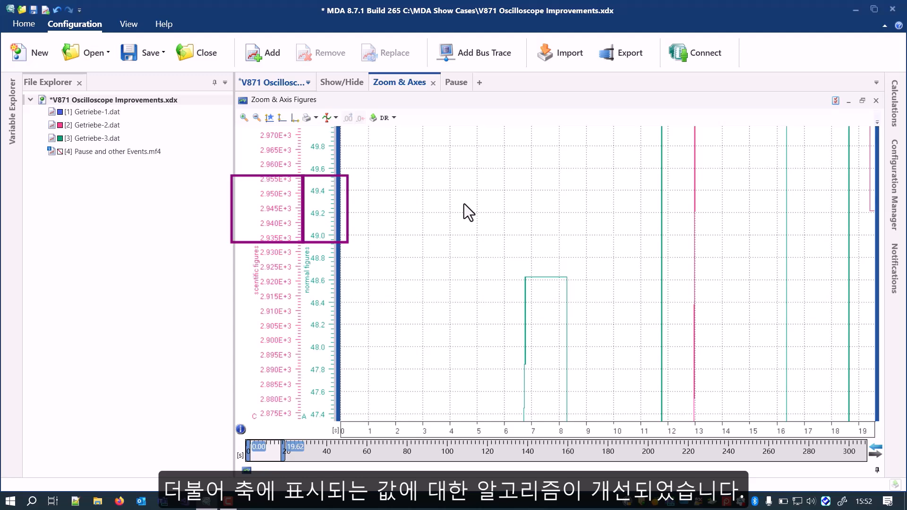
pyautogui.moveTo(448, 194); pyautogui.dragTo(448, 214)
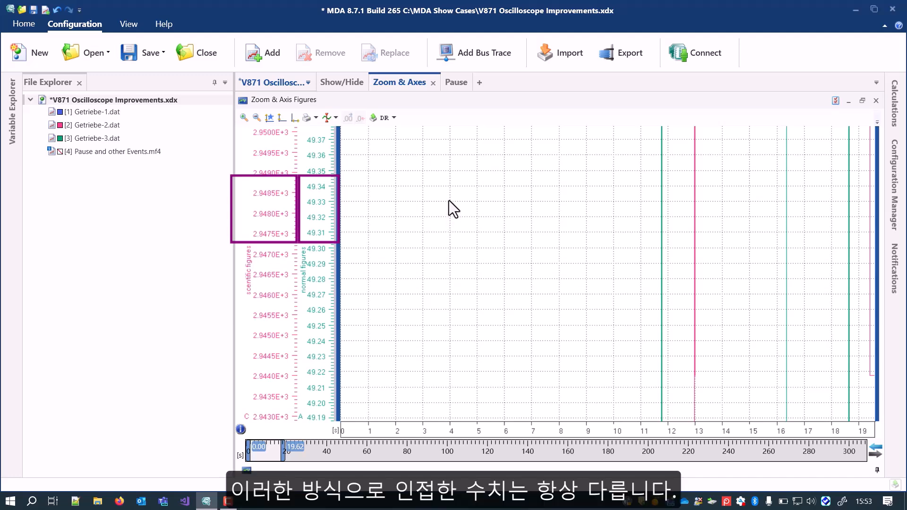
pyautogui.moveTo(449, 201); pyautogui.dragTo(449, 220)
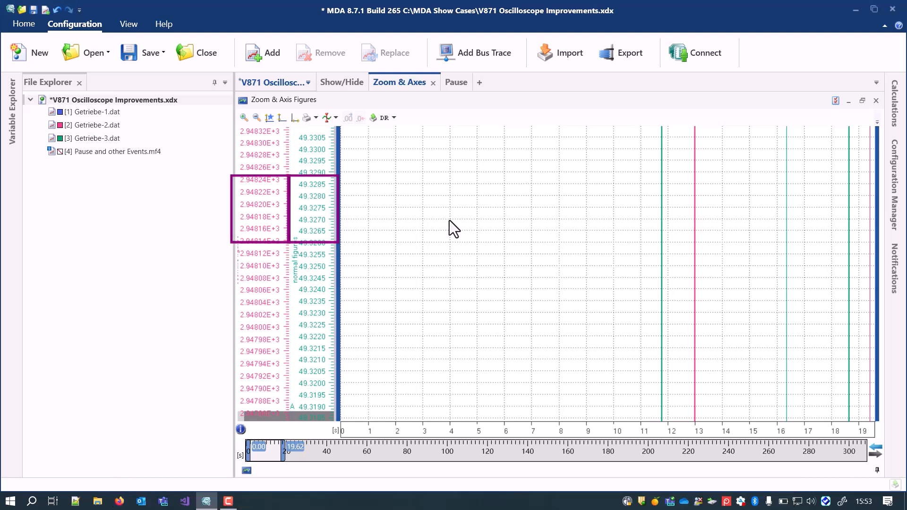
pyautogui.click(284, 121)
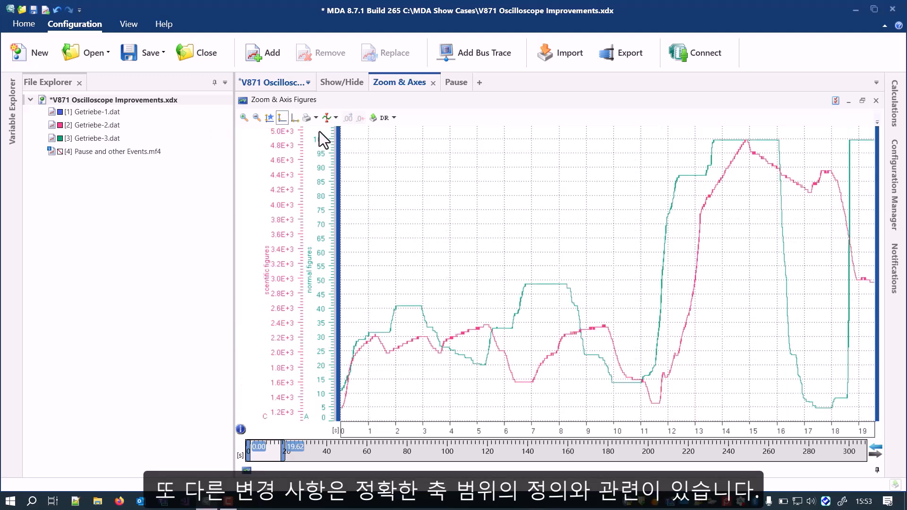
# - Open the Zoom & Axis Figures oscilloscope's axis properties and set the normal figures axis to minimum 0 and maximum 100
pyautogui.click(835, 103)
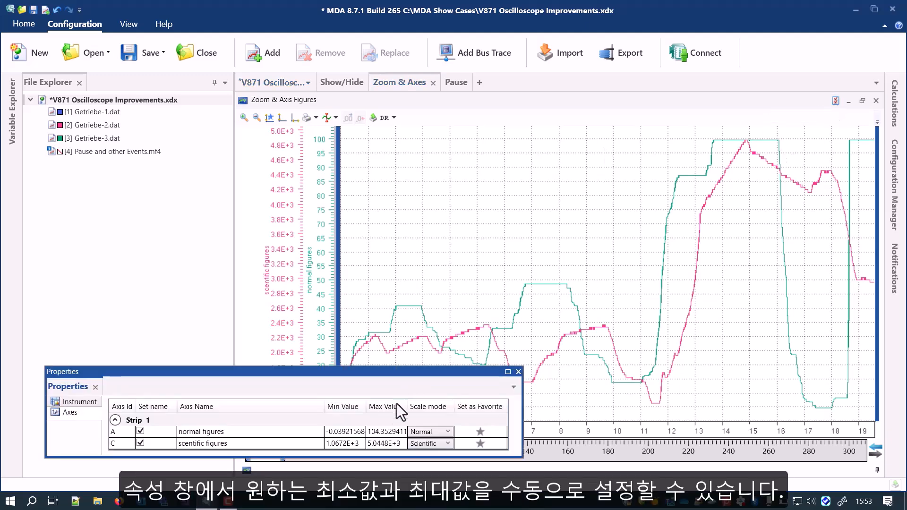
pyautogui.click(360, 431)
pyautogui.write('0')
pyautogui.press('Tab')
pyautogui.doubleClick(369, 431)
pyautogui.press('Delete')
pyautogui.write('100')
# - Set the scientific-scale axis C to minimum 1000 and maximum 5000, and close the properties
pyautogui.click(362, 443)
pyautogui.click(363, 443)
pyautogui.write('1000')
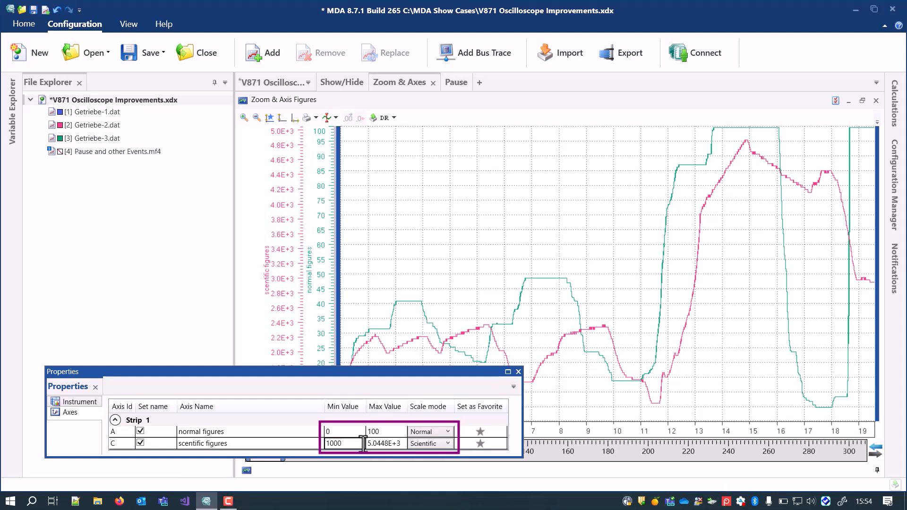
pyautogui.press('Return')
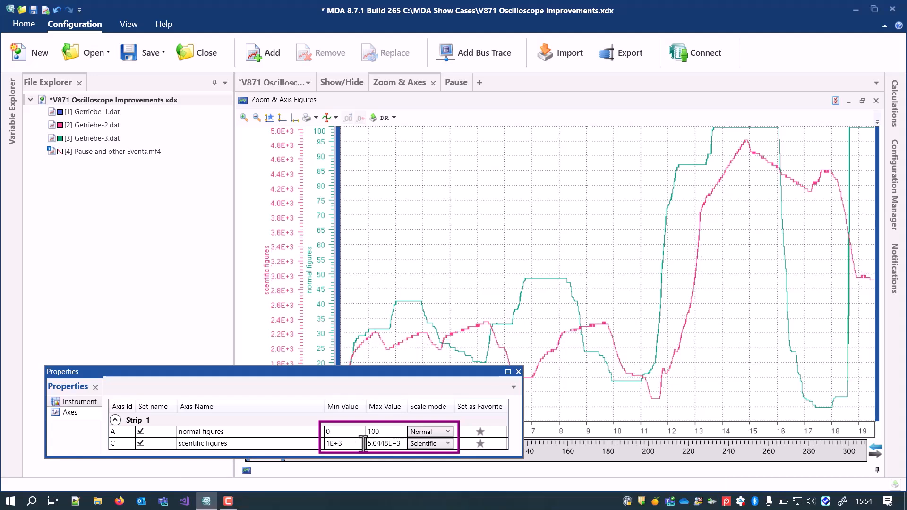
pyautogui.click(403, 443)
pyautogui.write('5000')
pyautogui.press('Return')
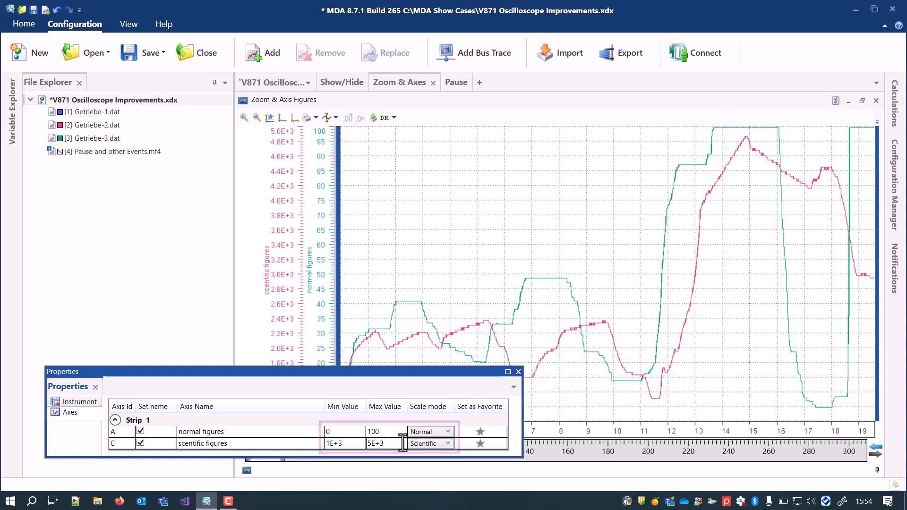
pyautogui.click(518, 371)
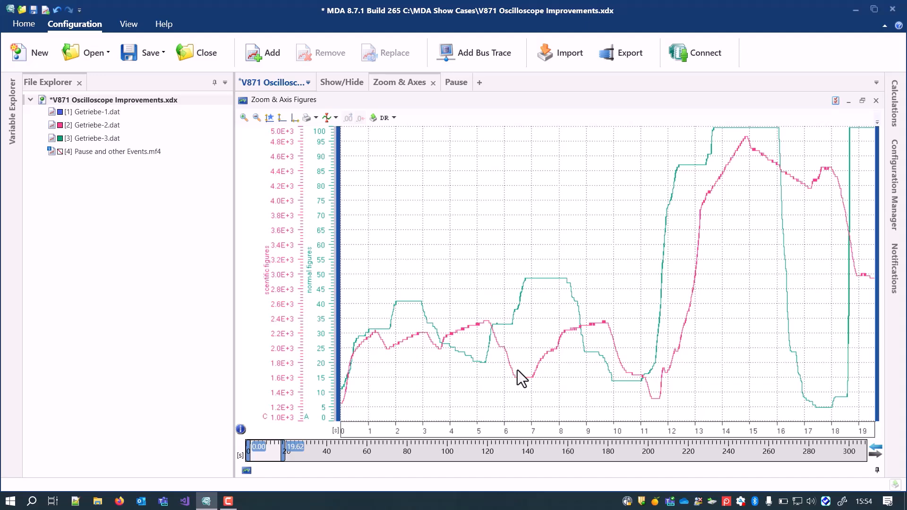
# - Select the normal figures axis directly on its scale in the oscilloscope
pyautogui.click(329, 147)
pyautogui.moveTo(325, 138)
pyautogui.mouseDown()
pyautogui.moveTo(329, 171)
pyautogui.moveTo(333, 137)
pyautogui.mouseUp()
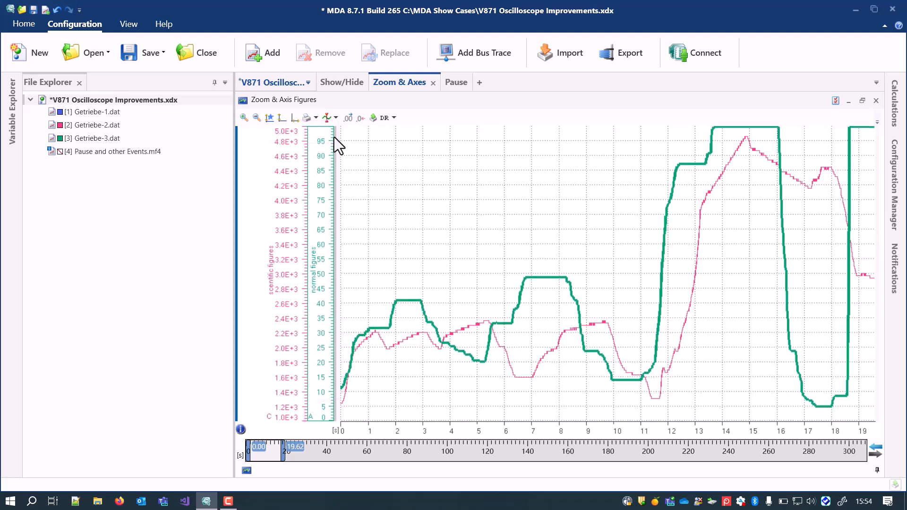
# - On the Pause layer, zoom the time axis into the middle pause event to examine where the curves resume, near 111.3 s
pyautogui.click(455, 82)
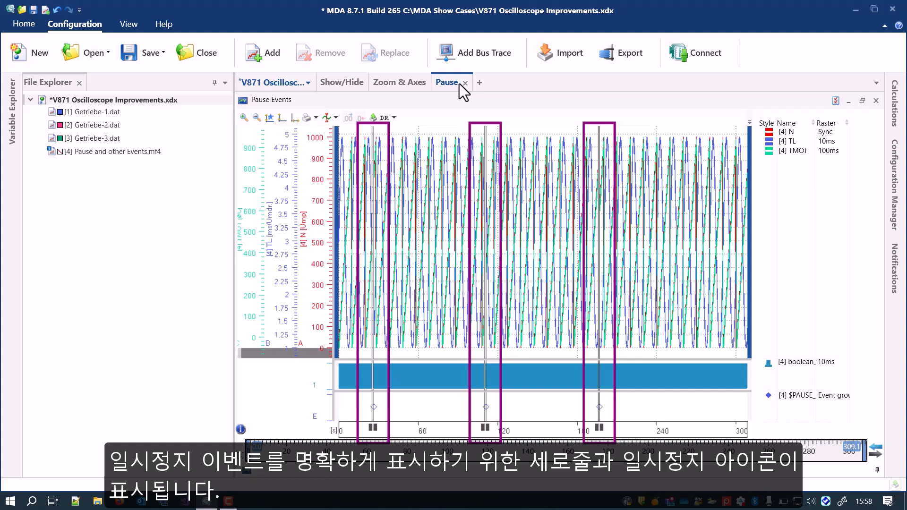
pyautogui.moveTo(474, 128); pyautogui.dragTo(498, 129)
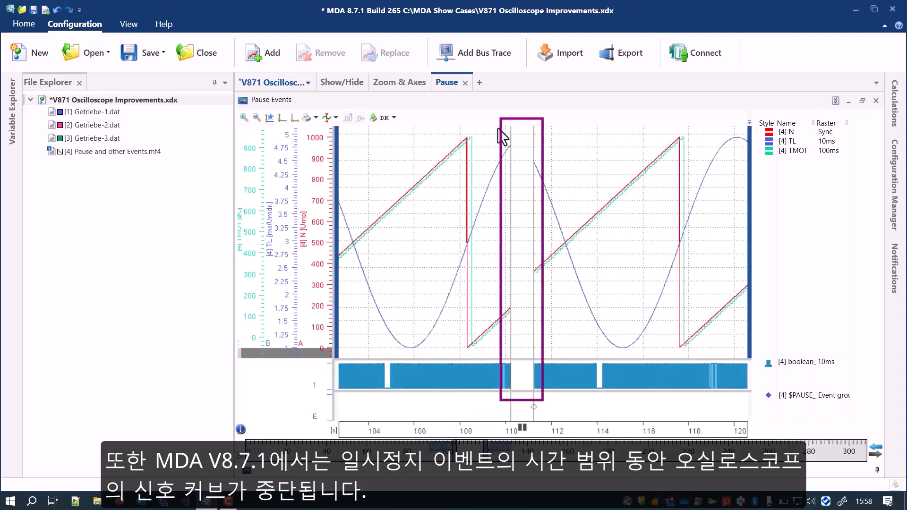
pyautogui.moveTo(507, 134); pyautogui.dragTo(628, 139)
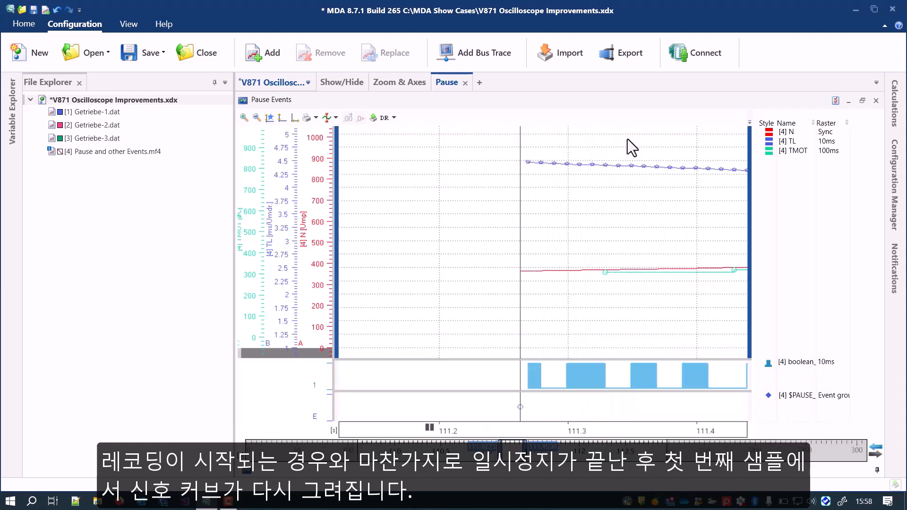
# - Add a cursor to the Pause Events oscilloscope and place it inside the pause gap at 111.2262 s
pyautogui.click(333, 118)
pyautogui.click(283, 132)
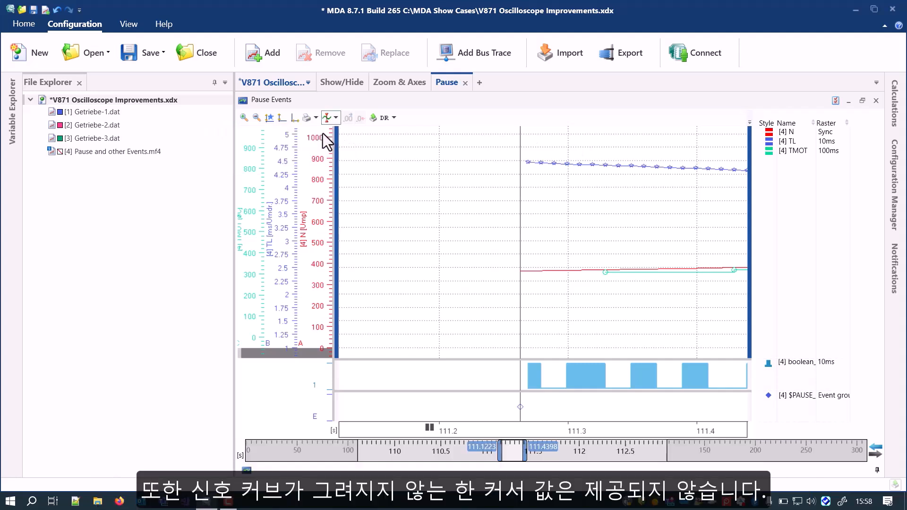
pyautogui.moveTo(481, 191)
pyautogui.mouseDown()
pyautogui.moveTo(616, 192)
pyautogui.moveTo(471, 202)
pyautogui.mouseUp()
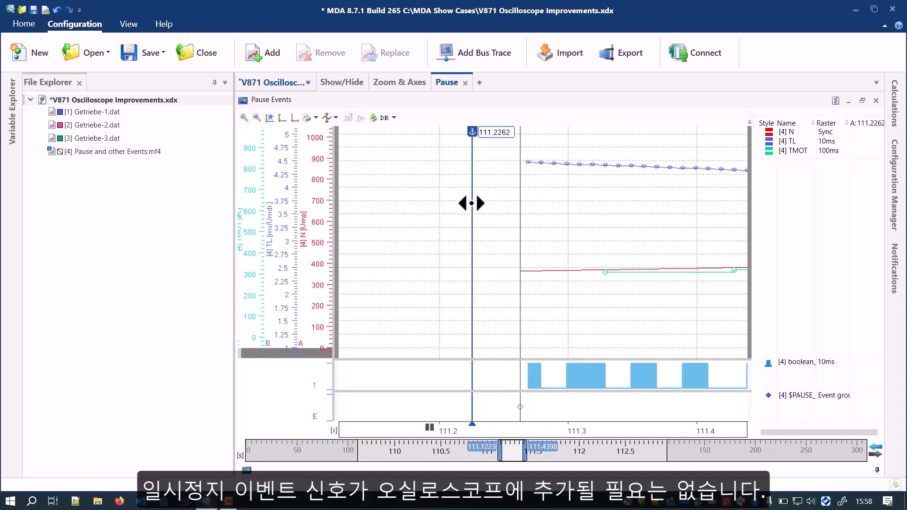
# - Fit the full time range in the Pause Events oscilloscope and remove the $PAUSE_ event group signal
pyautogui.click(296, 120)
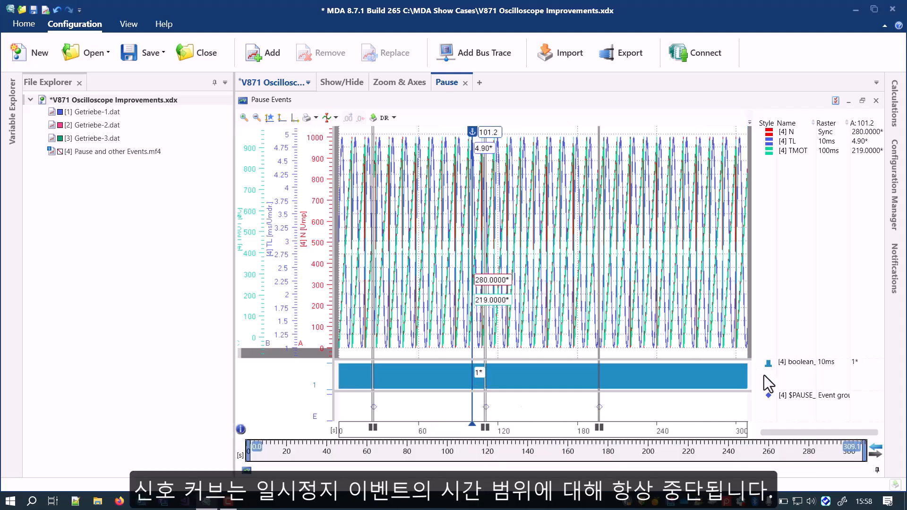
pyautogui.click(779, 395)
pyautogui.rightClick(780, 396)
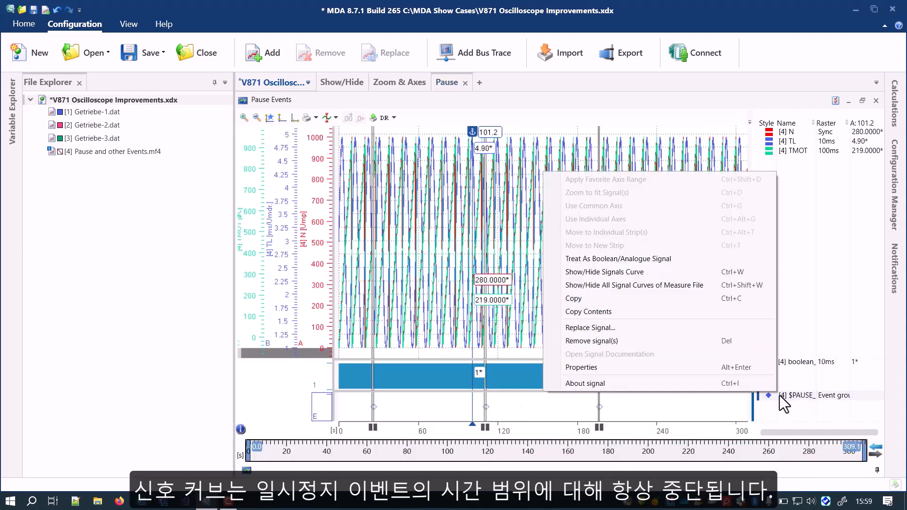
pyautogui.click(684, 342)
# - Zoom the time axis to about 95–113 s to examine the gap in the signal curves at the pause
pyautogui.moveTo(464, 197); pyautogui.dragTo(488, 200)
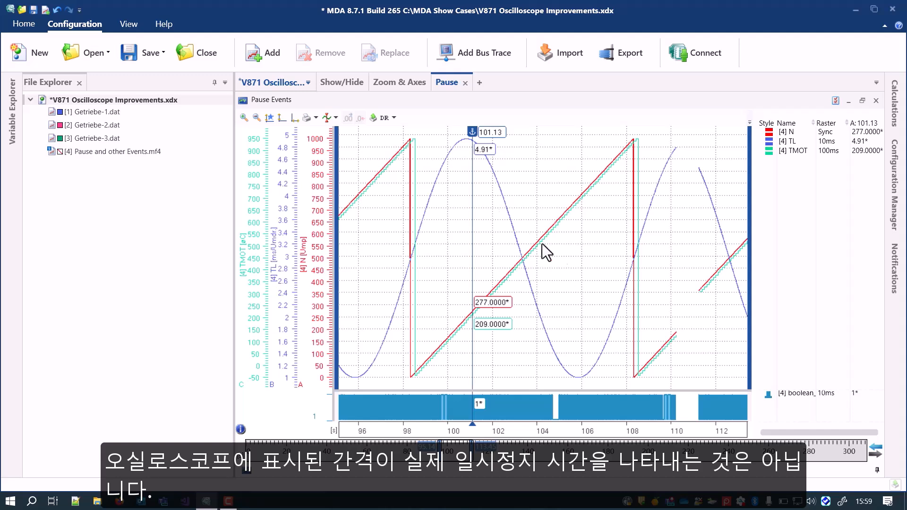
pyautogui.moveTo(692, 415); pyautogui.dragTo(475, 414)
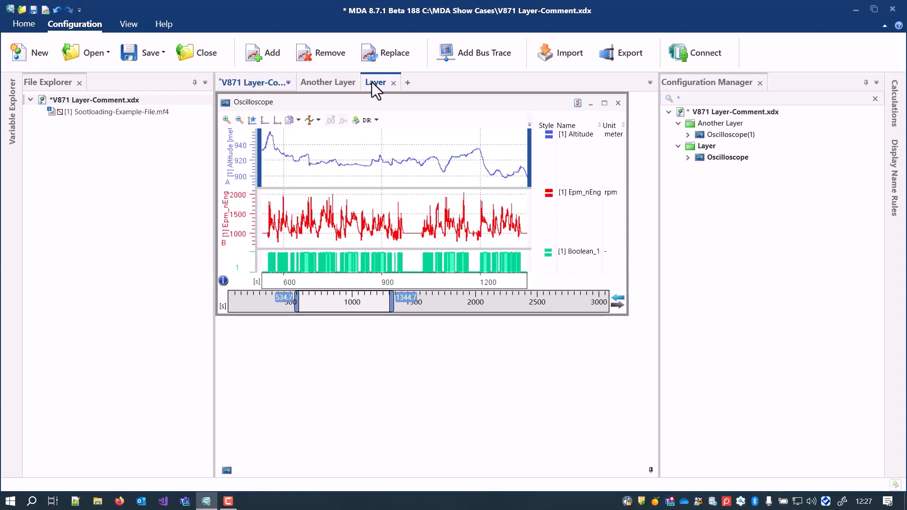
# - Open the information of the layer named Layer and enter the description "This layer is used to ..."
pyautogui.rightClick(372, 82)
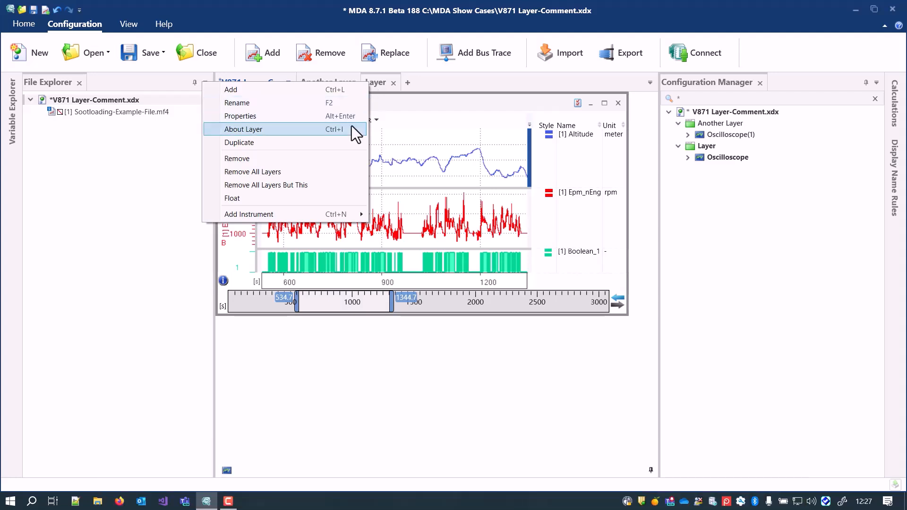
pyautogui.click(352, 126)
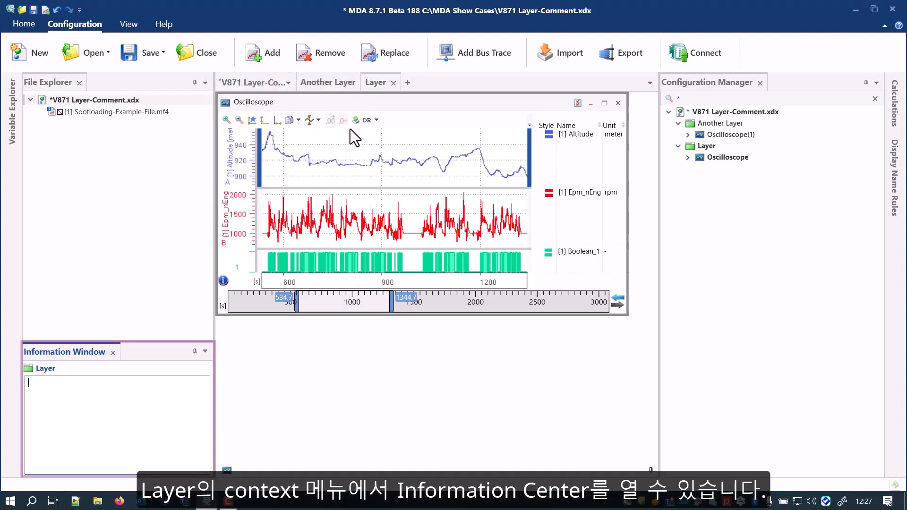
pyautogui.write('This la')
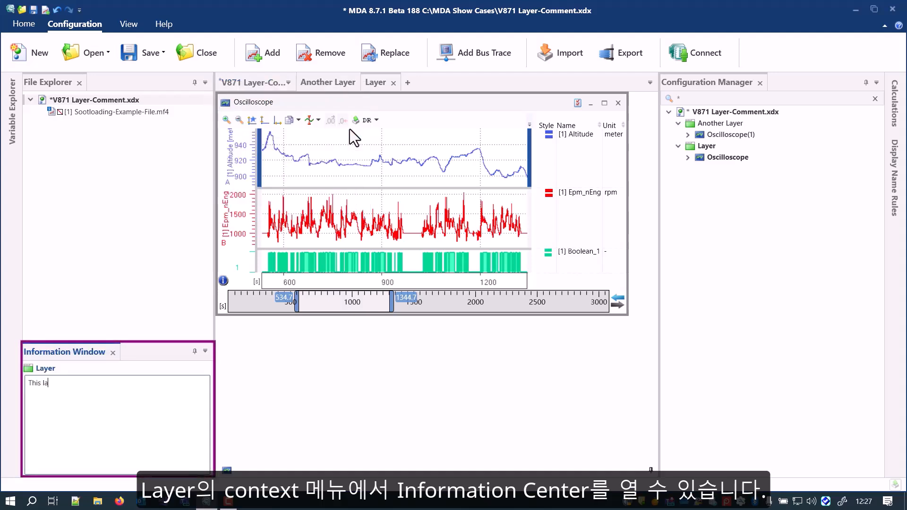
pyautogui.write('yer is use')
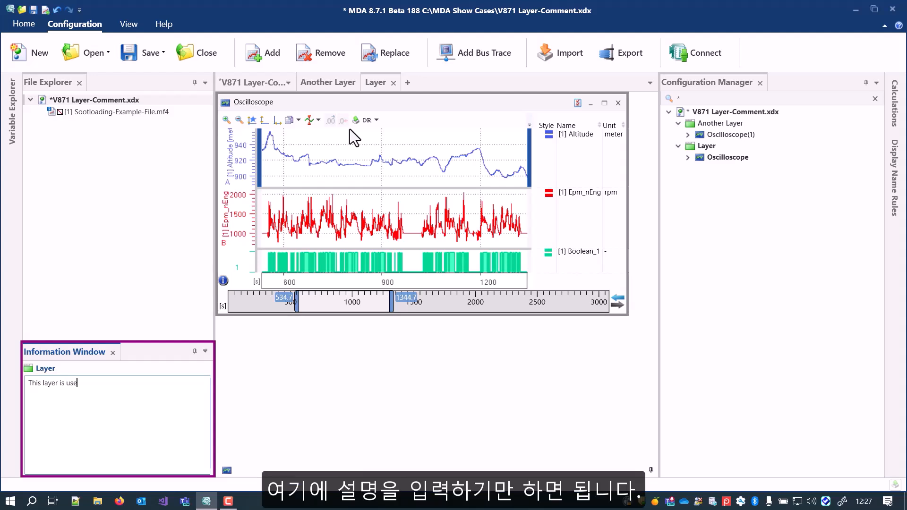
pyautogui.write('d to ...')
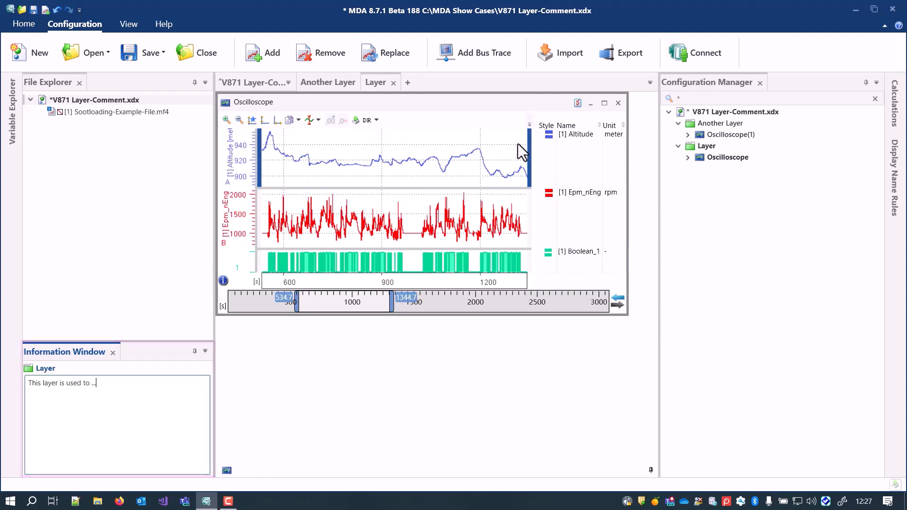
pyautogui.click(679, 171)
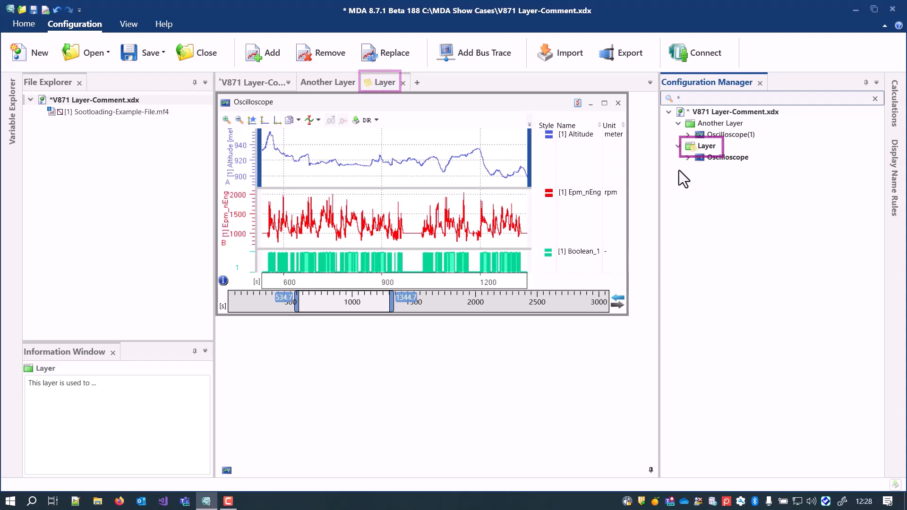
pyautogui.moveTo(693, 150)
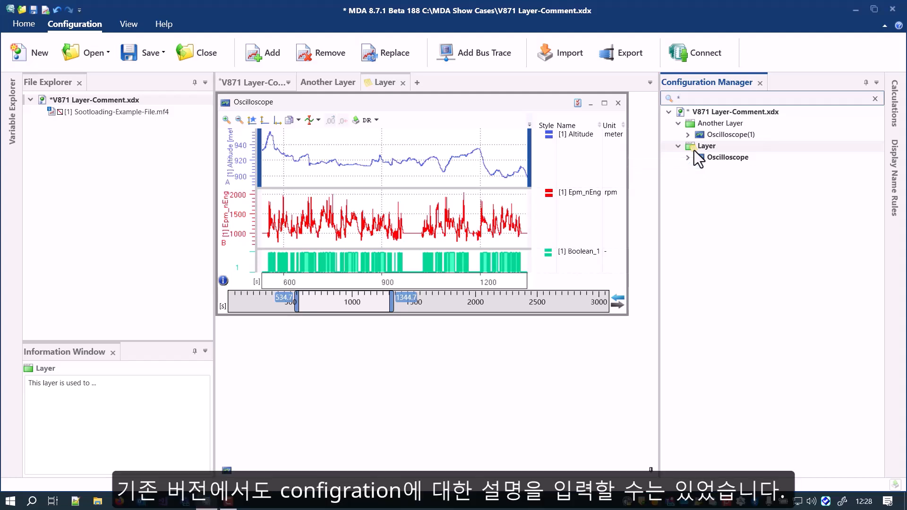
# - Open the information of the V871 Layer-Comment.xdx configuration and enter the description "Configuration description"
pyautogui.rightClick(706, 115)
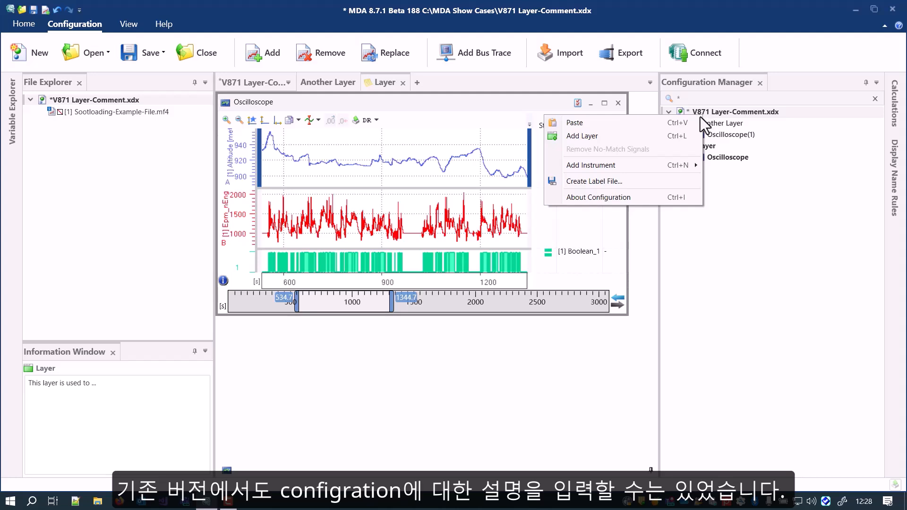
pyautogui.click(653, 197)
pyautogui.write('Configuration de')
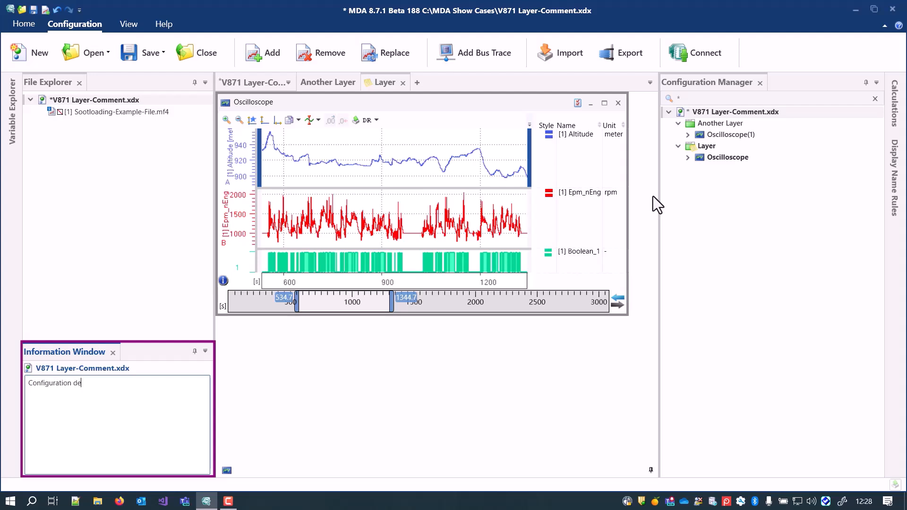
pyautogui.write('scription')
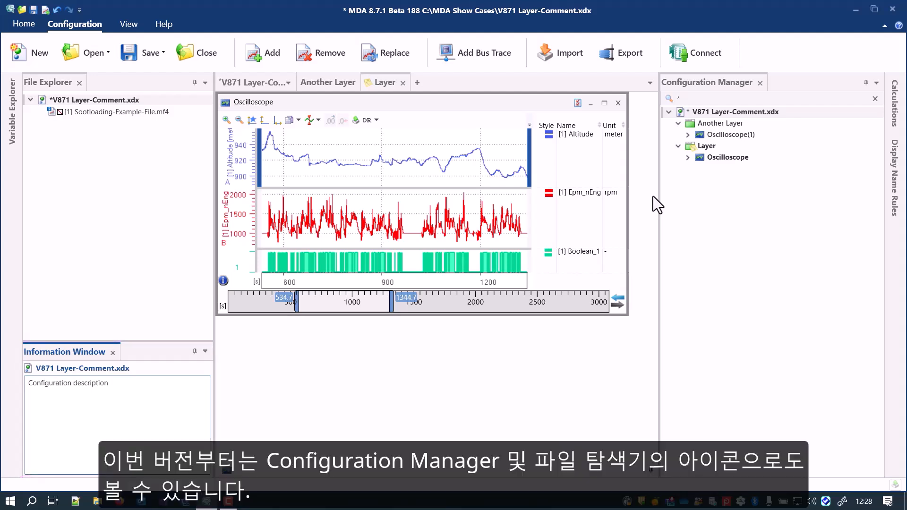
pyautogui.click(654, 195)
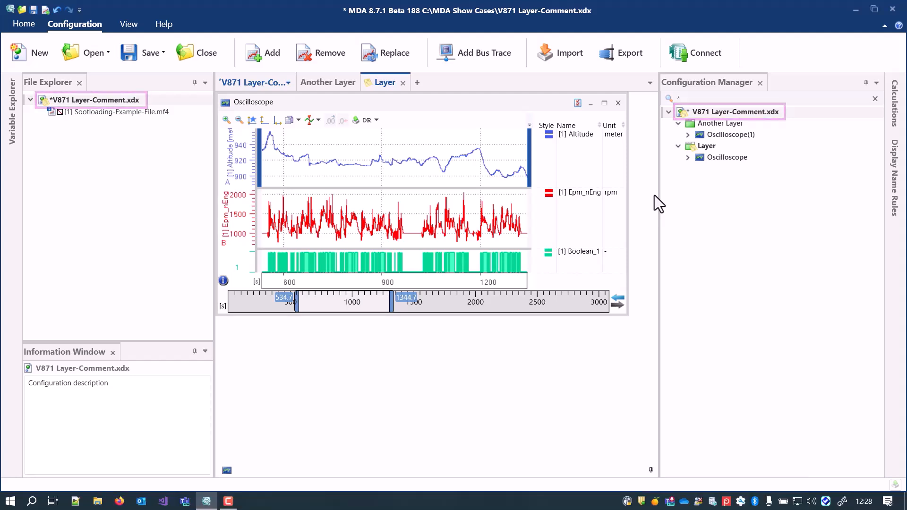
# - Copy the layer named Layer and paste it into the V871 Layer-Comment.xdx configuration, then check the pasted layer's description
pyautogui.moveTo(707, 146); pyautogui.dragTo(705, 147)
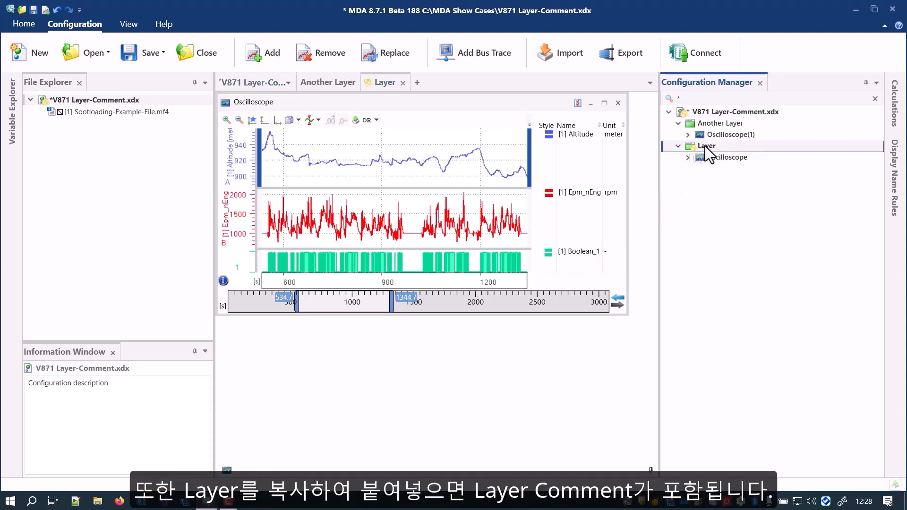
pyautogui.rightClick(705, 146)
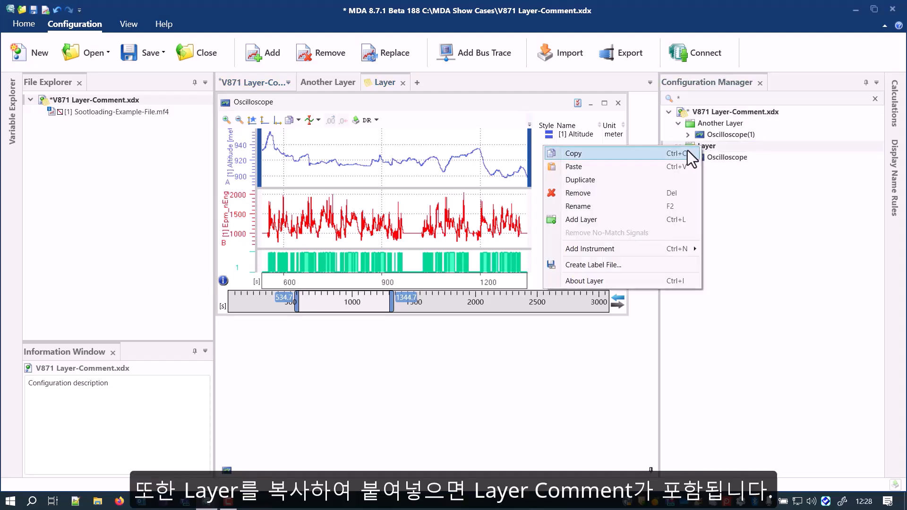
pyautogui.click(688, 150)
pyautogui.click(711, 115)
pyautogui.rightClick(710, 115)
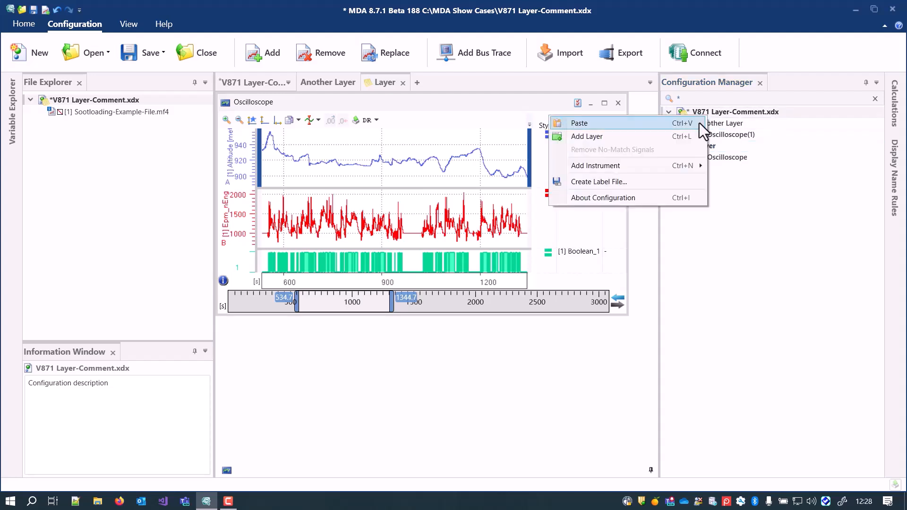
pyautogui.click(699, 123)
pyautogui.moveTo(696, 171)
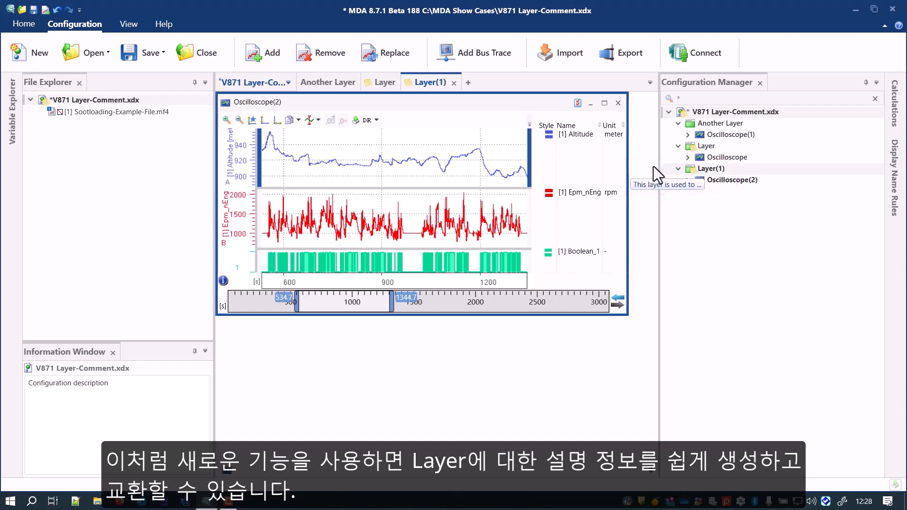
pyautogui.moveTo(410, 84)
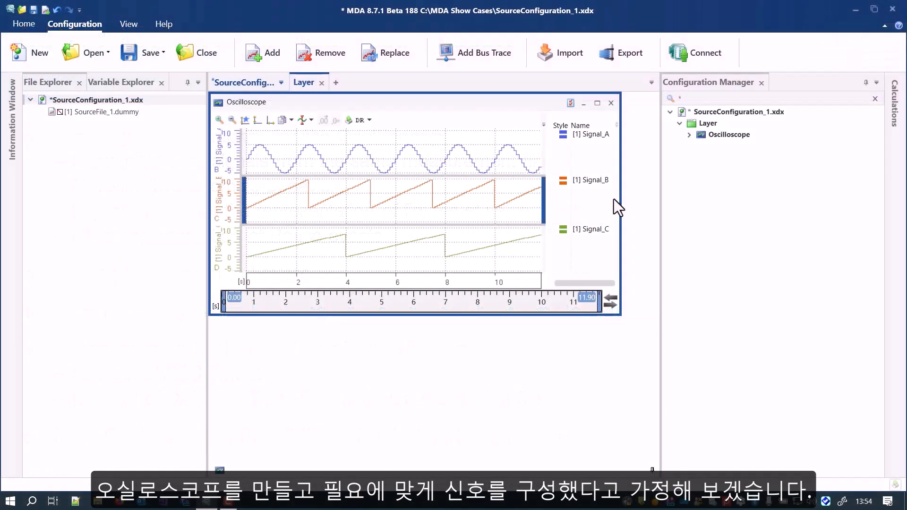
# - Copy the Oscilloscope instrument from SourceConfiguration_1.xdx and open TargetConfiguration_1.xdx
pyautogui.rightClick(732, 138)
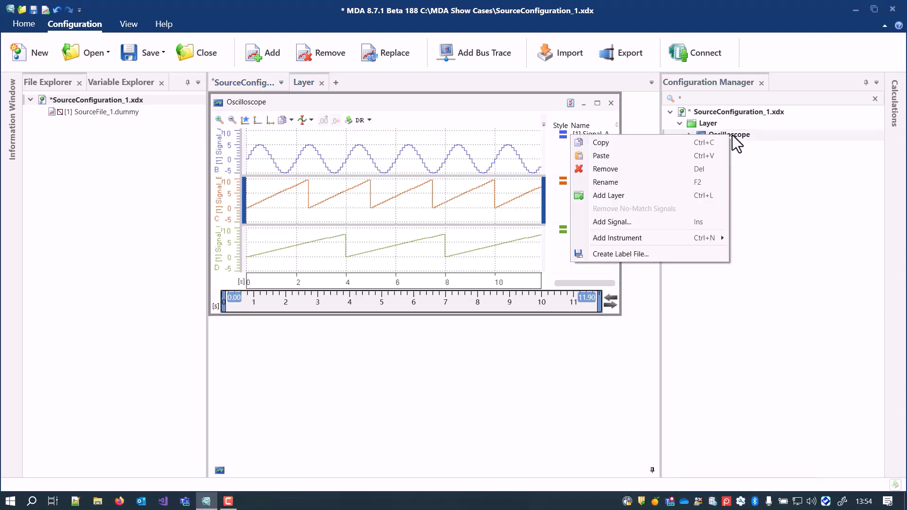
pyautogui.click(718, 141)
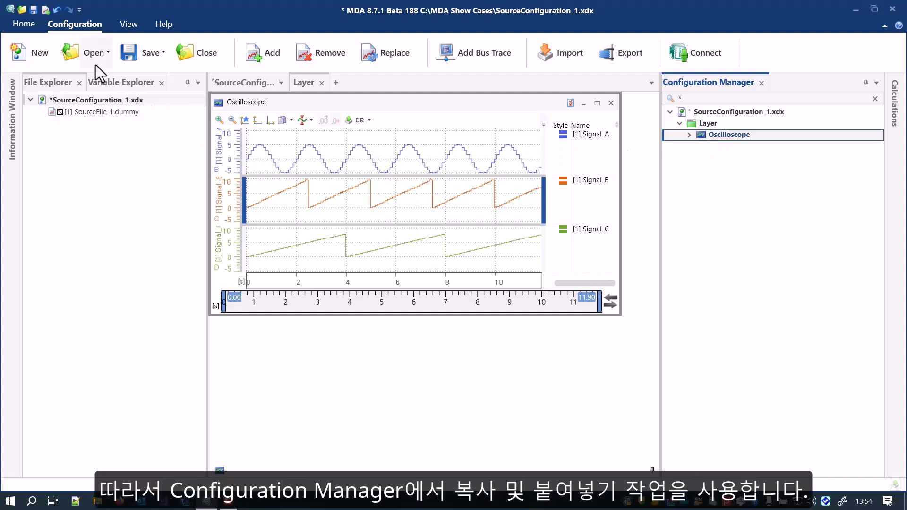
pyautogui.click(82, 54)
pyautogui.click(89, 91)
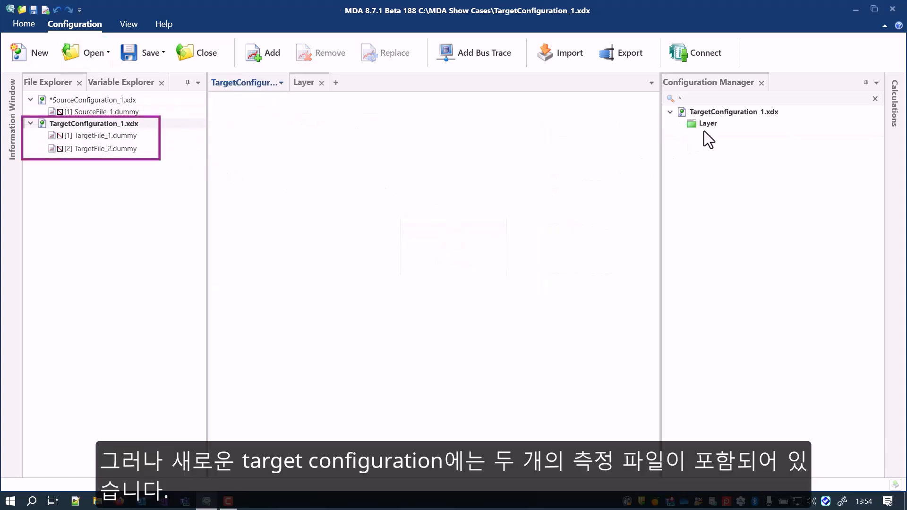
# - Paste the copied oscilloscope into the Layer of TargetConfiguration_1.xdx, mapping SourceFile_1.dummy to TargetFile_1.dummy
pyautogui.rightClick(710, 127)
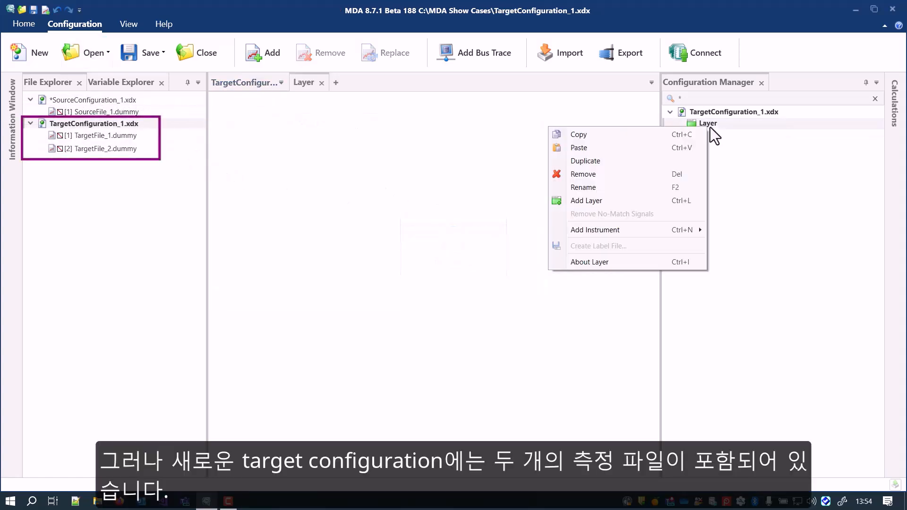
pyautogui.click(695, 147)
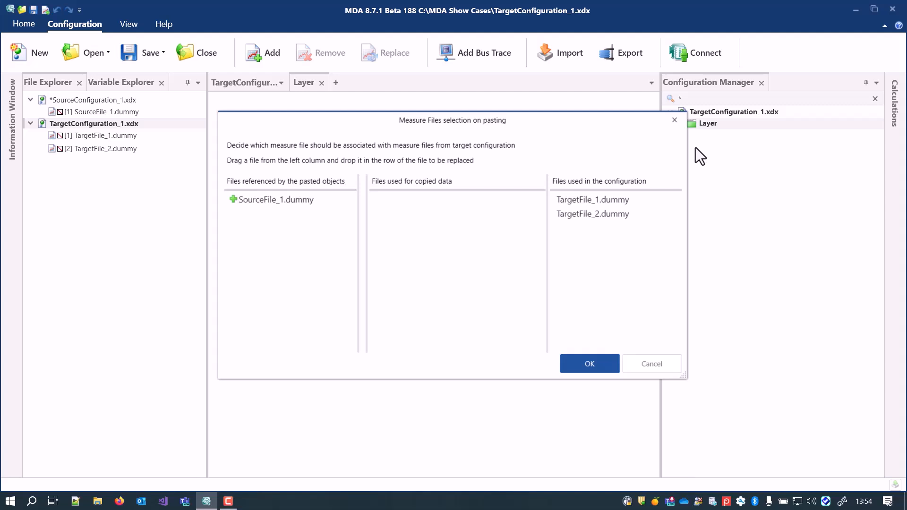
pyautogui.moveTo(292, 202); pyautogui.dragTo(420, 200)
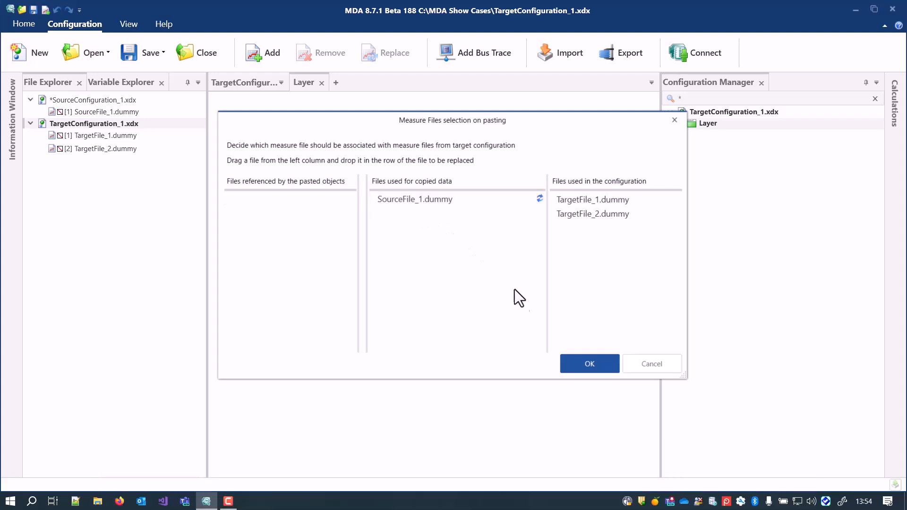
pyautogui.click(586, 360)
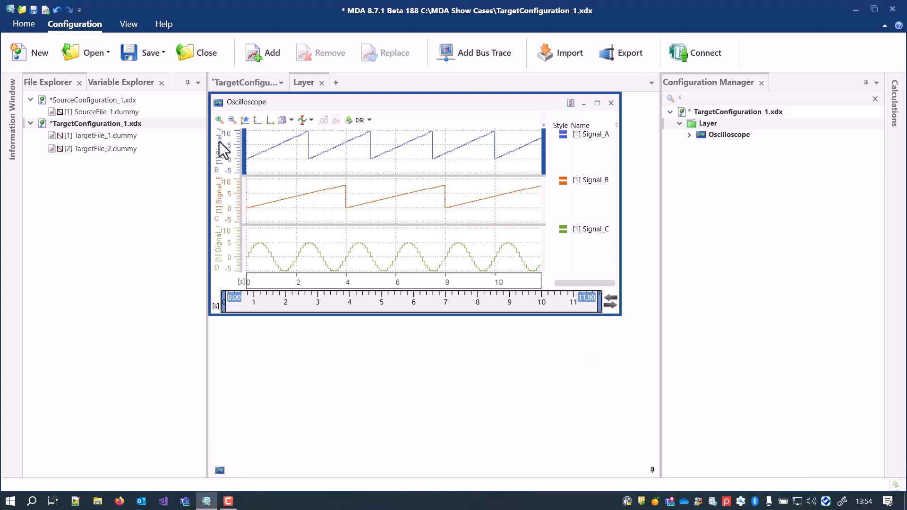
# - Open SourceConfiguration_2.xdx and copy its Layer containing the two oscilloscopes
pyautogui.click(106, 54)
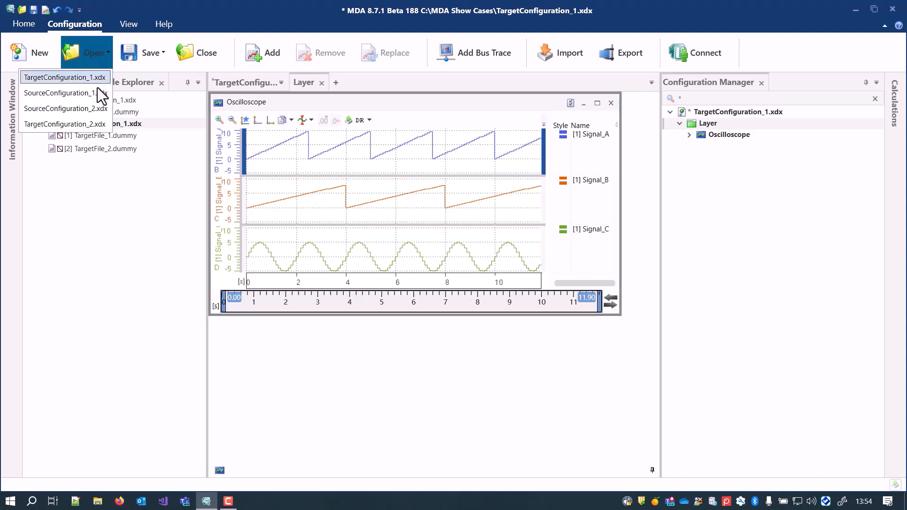
pyautogui.click(94, 105)
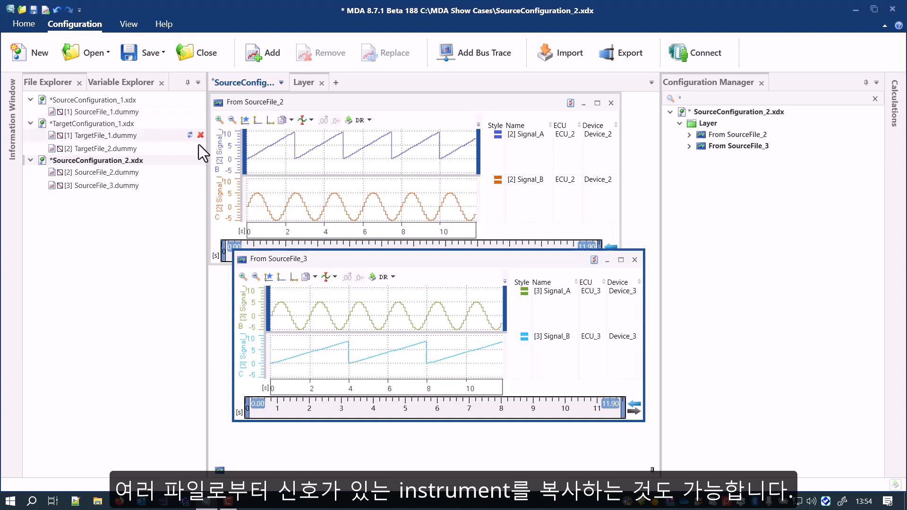
pyautogui.rightClick(713, 125)
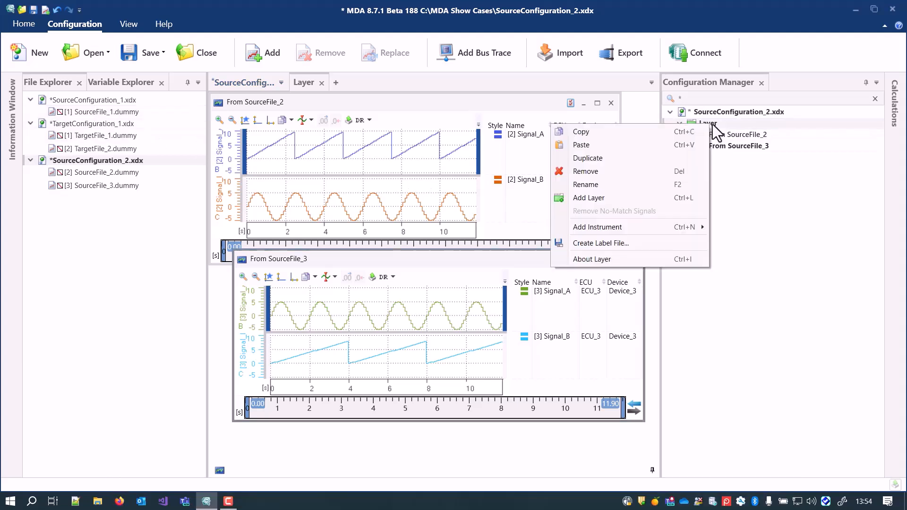
pyautogui.click(694, 132)
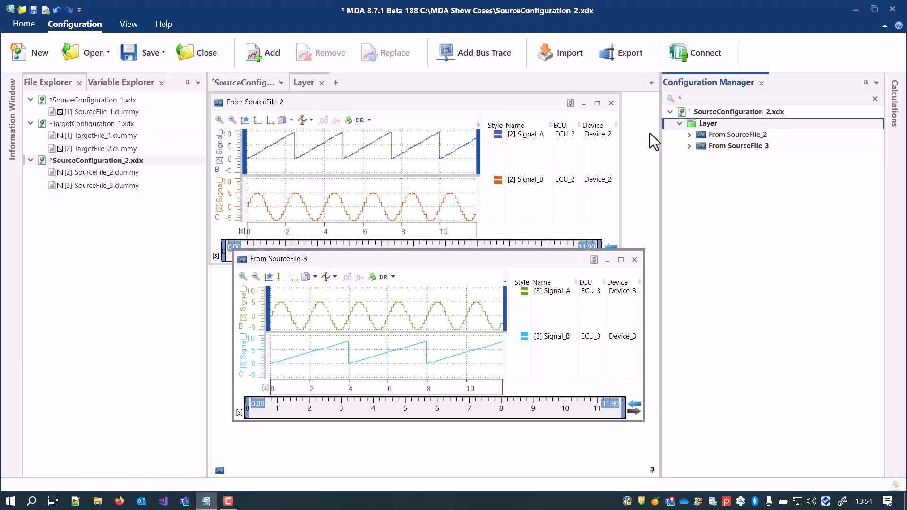
# - Open TargetConfiguration_2.xdx and paste the copied layer into the configuration
pyautogui.click(97, 59)
pyautogui.click(90, 124)
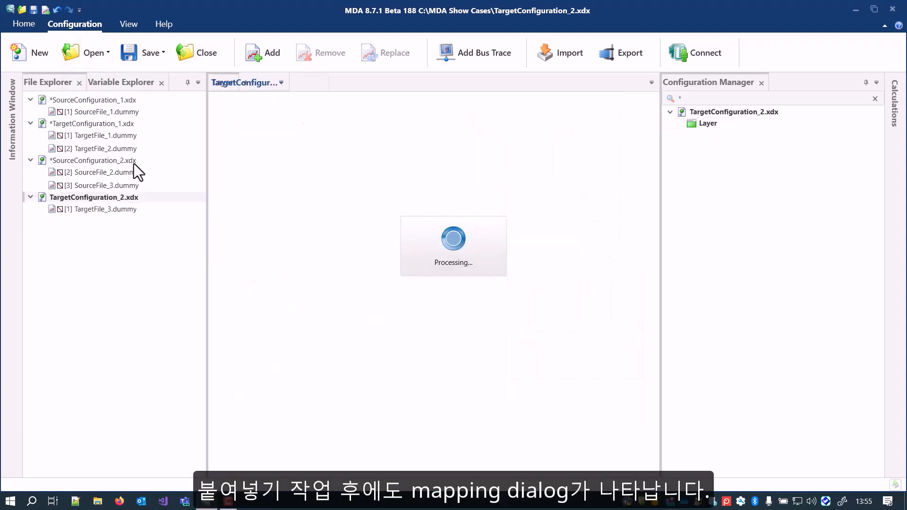
pyautogui.click(712, 117)
pyautogui.rightClick(712, 118)
pyautogui.click(701, 122)
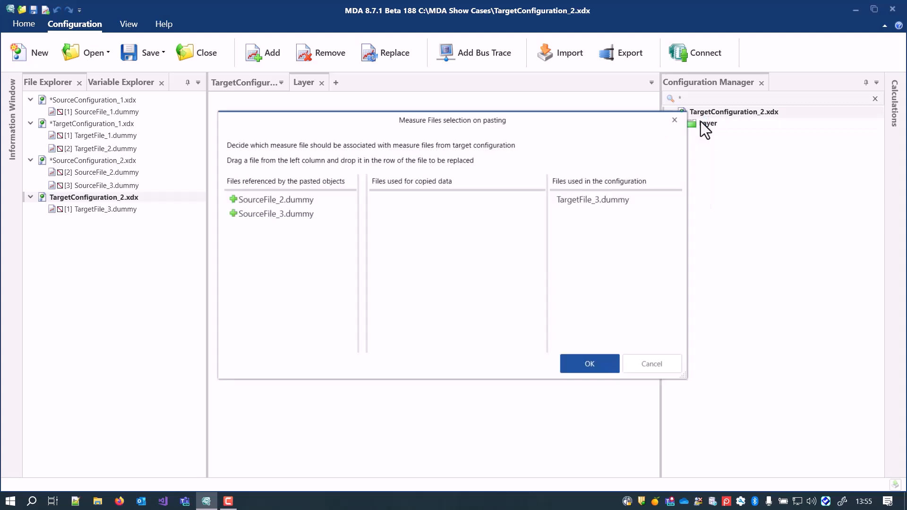
# - Map SourceFile_3.dummy to TargetFile_3.dummy and ECU_3 / Device_3 to ECU_X / Device_X for the pasted layer
pyautogui.moveTo(313, 216); pyautogui.dragTo(435, 197)
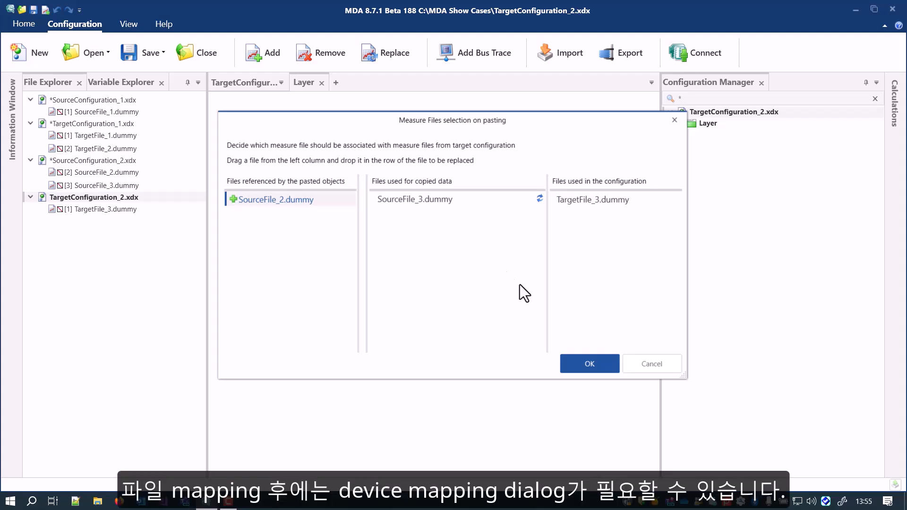
pyautogui.click(594, 366)
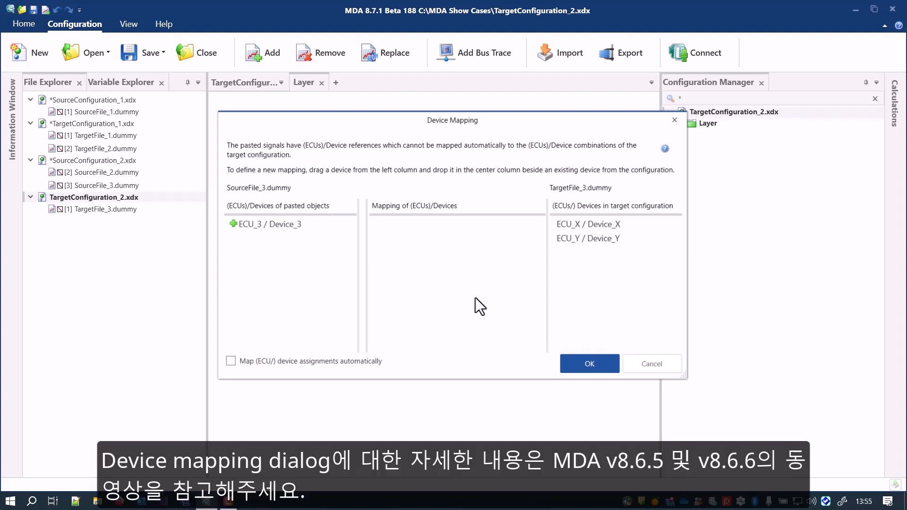
pyautogui.moveTo(297, 227); pyautogui.dragTo(415, 225)
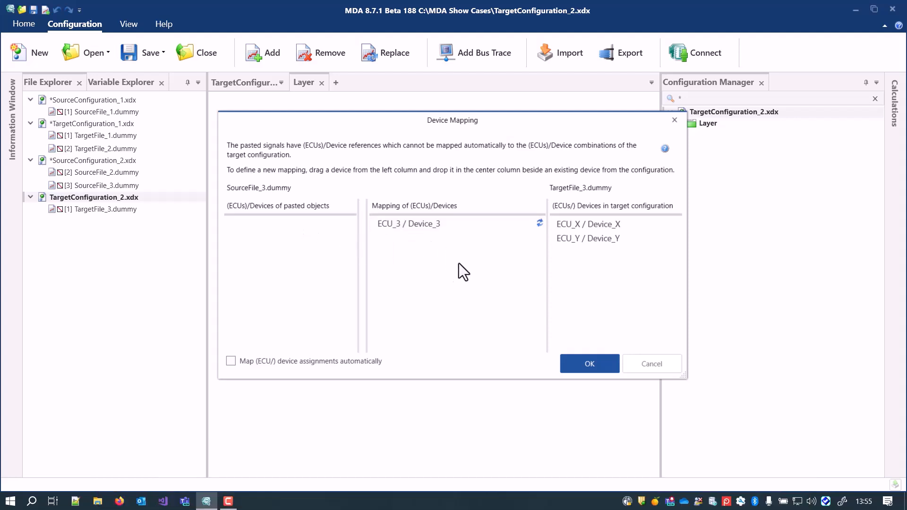
pyautogui.click(588, 362)
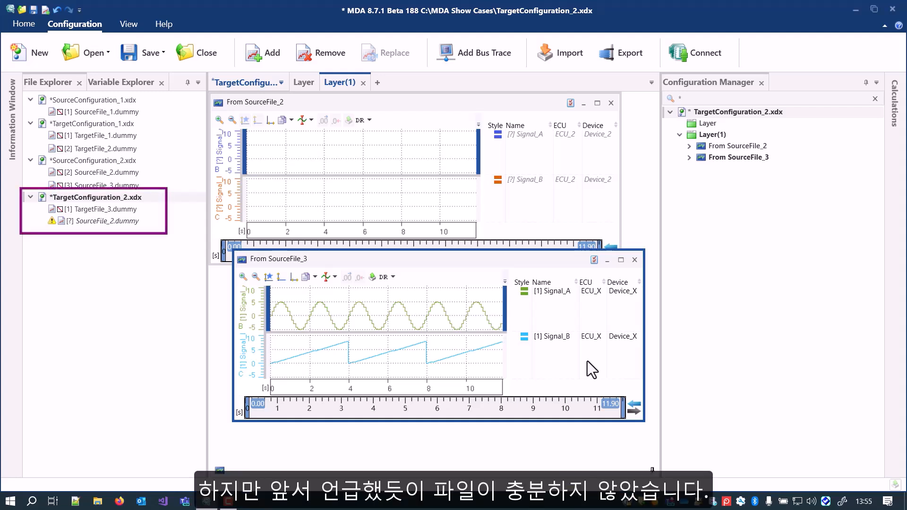
# - Remove the no-match signals that reference the missing file SourceFile_2.dummy in TargetConfiguration_2.xdx
pyautogui.click(156, 223)
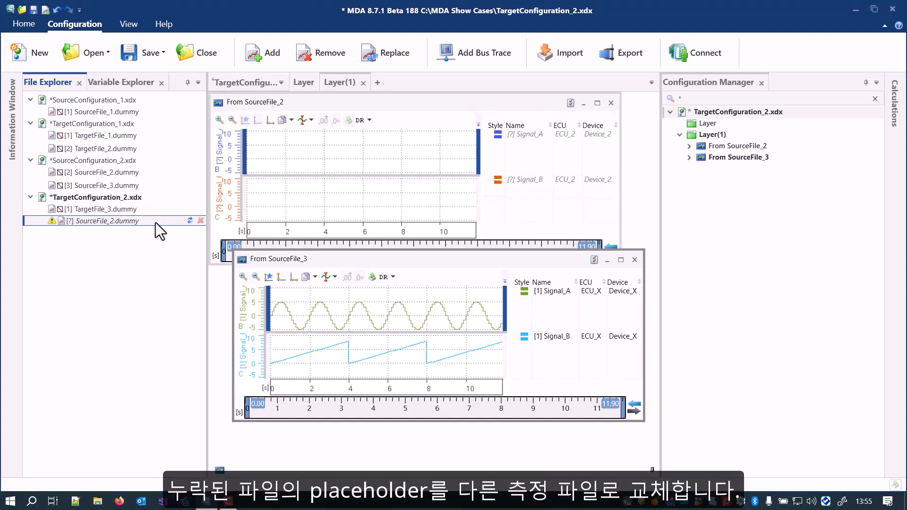
pyautogui.rightClick(155, 223)
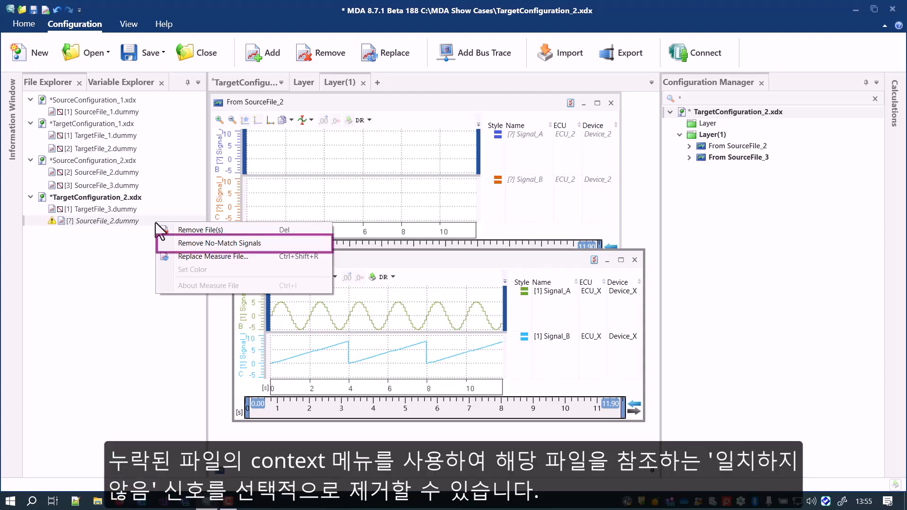
pyautogui.click(202, 245)
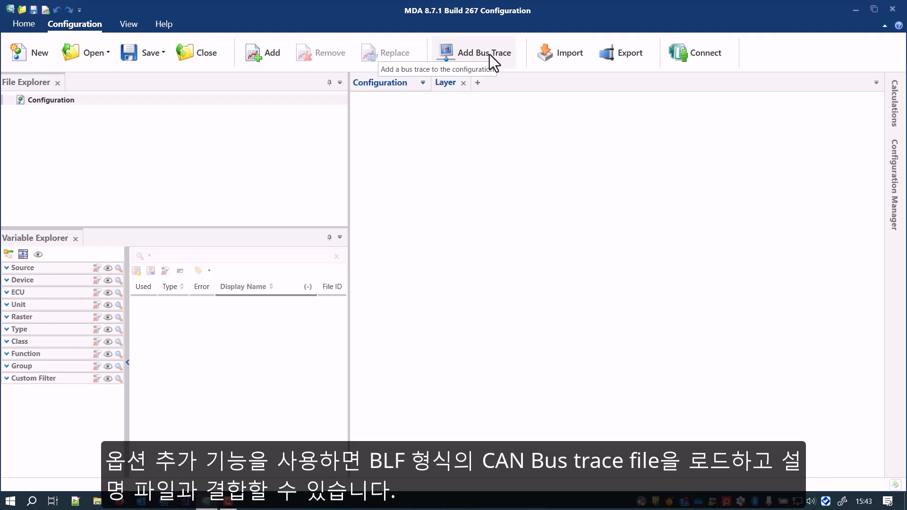
# - Add a bus trace combining ExampleFile.blf with CAN-Description.dbc, saved as Trace-and-Description.aff, and expand it to show its source files
pyautogui.click(489, 54)
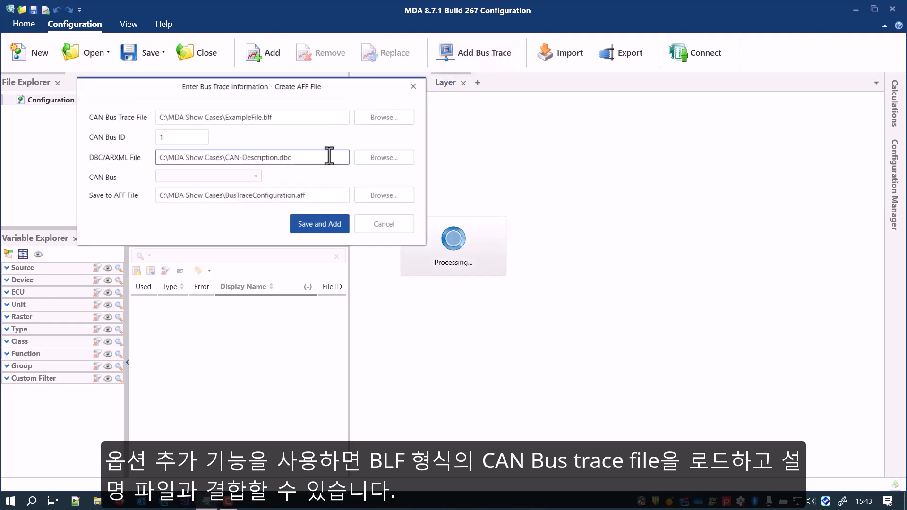
pyautogui.doubleClick(293, 196)
pyautogui.write('Trace')
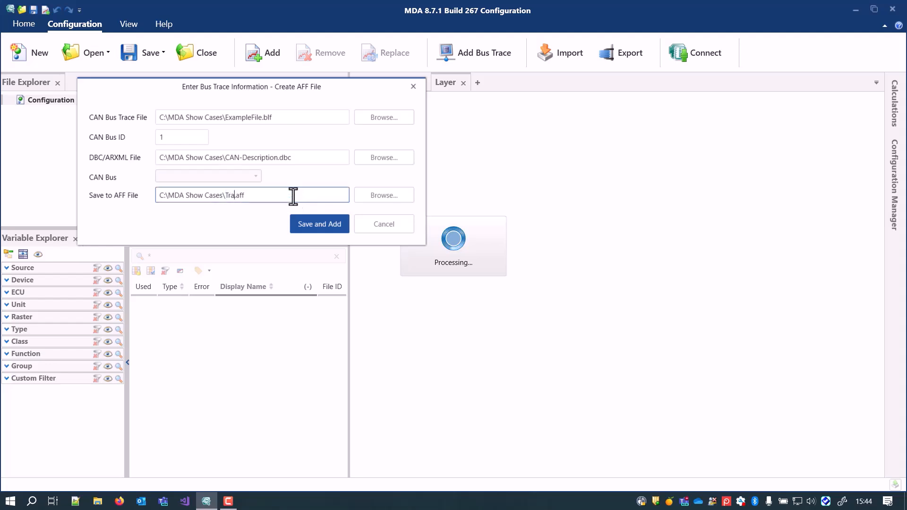
pyautogui.write('-and-Description')
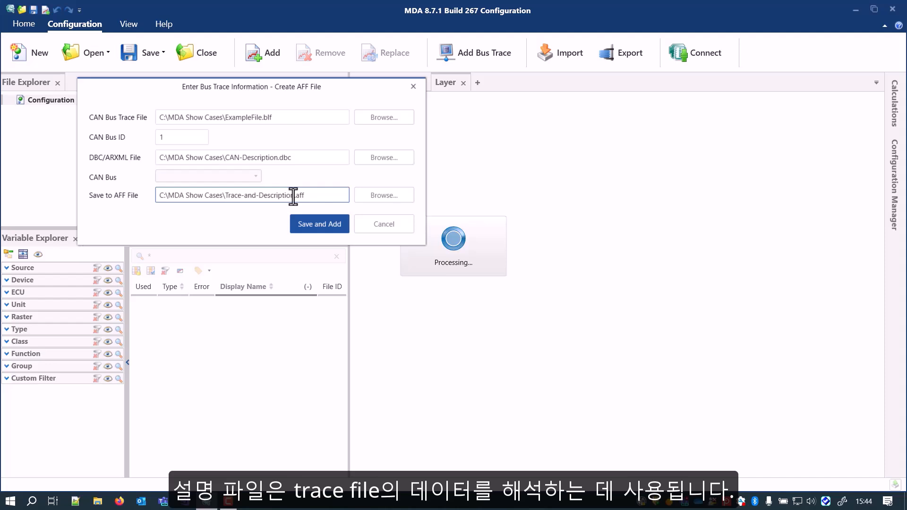
pyautogui.click(302, 219)
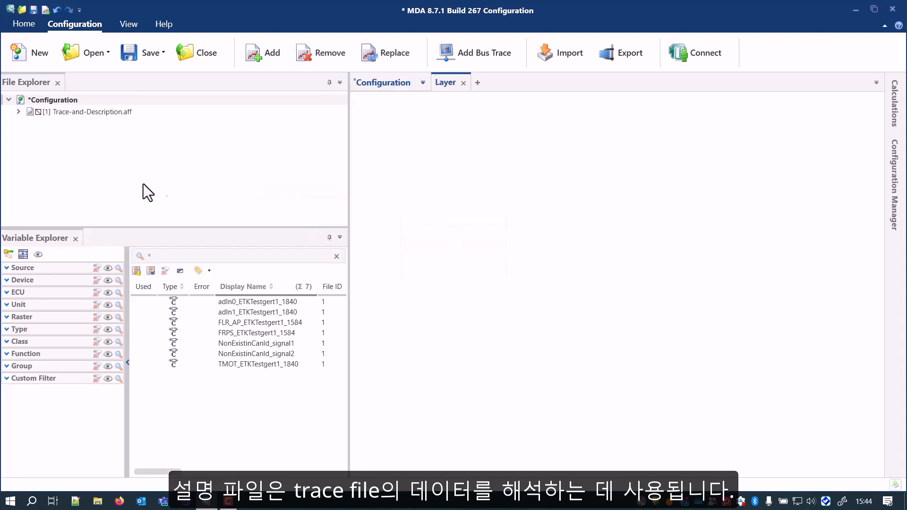
pyautogui.click(18, 111)
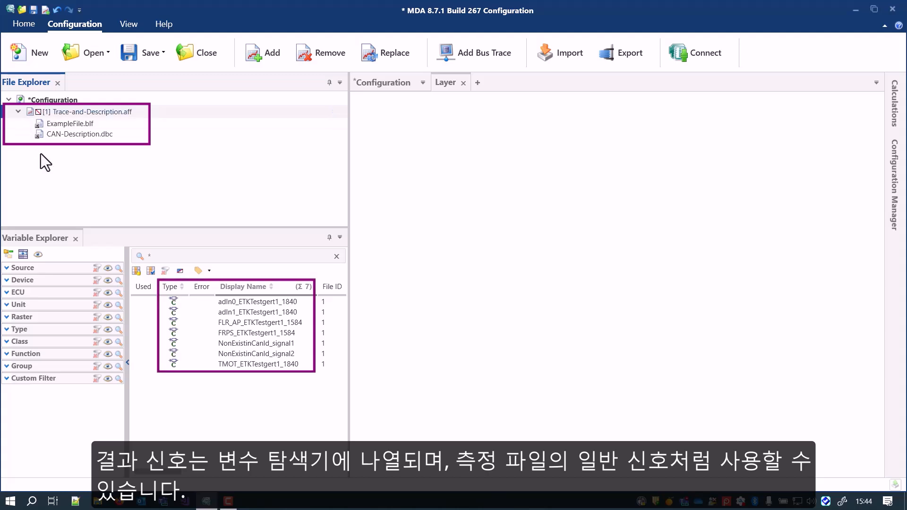
# - Start another bus trace and choose ASC-Example.asc as its CAN bus trace file
pyautogui.click(489, 56)
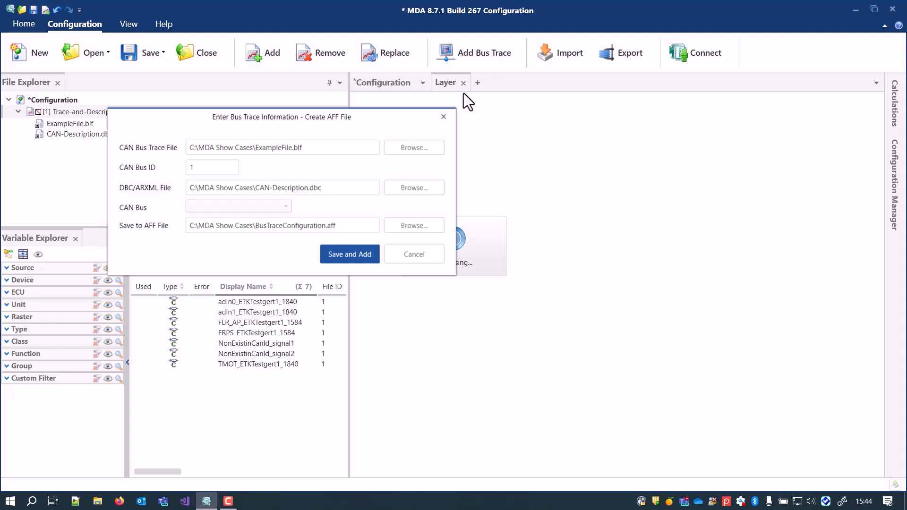
pyautogui.click(424, 149)
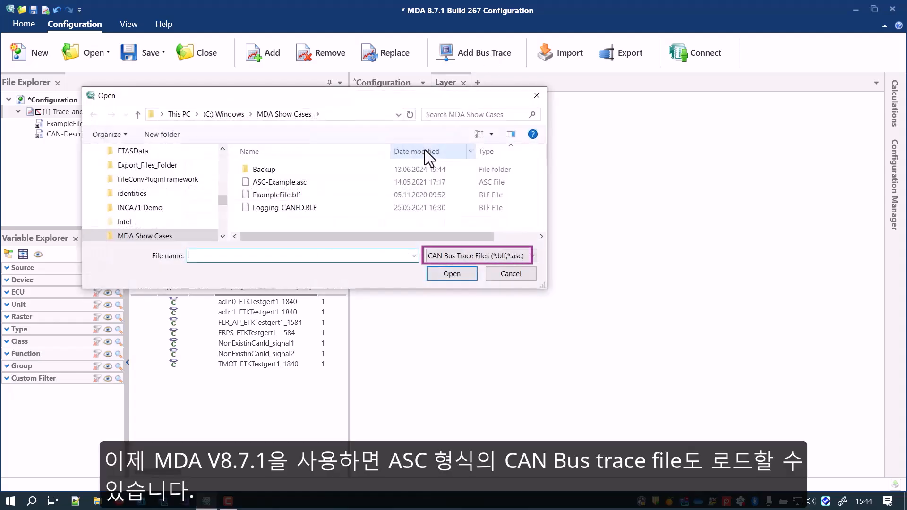
pyautogui.click(312, 182)
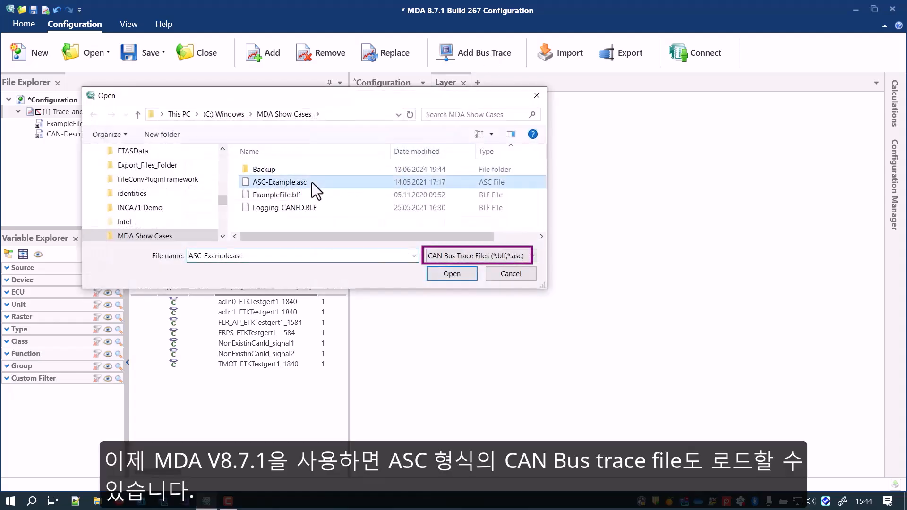
pyautogui.click(436, 278)
# - Clear the DBC/ARXML file, save and add the bus trace as Trace-Only.aff, and expand it to show its source file
pyautogui.moveTo(340, 189); pyautogui.dragTo(190, 188)
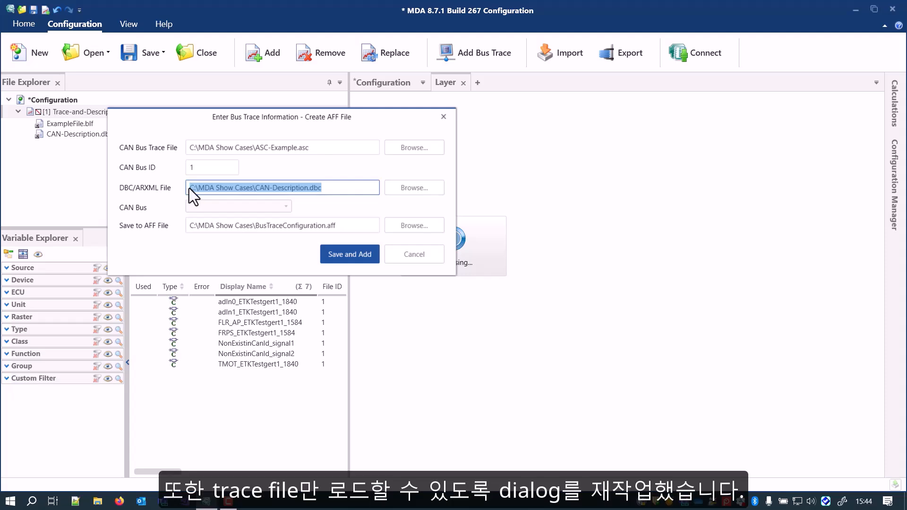
pyautogui.press('Delete')
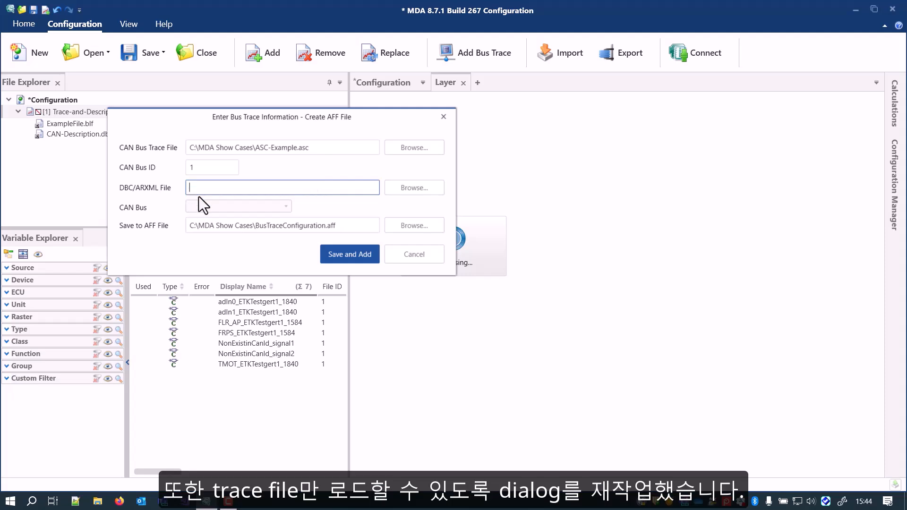
pyautogui.click(255, 225)
pyautogui.doubleClick(255, 226)
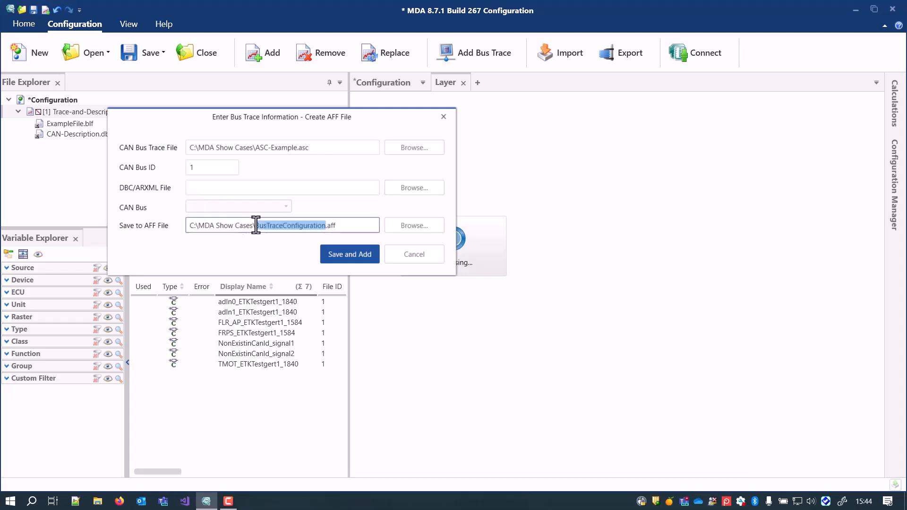
pyautogui.write('Trace-Only')
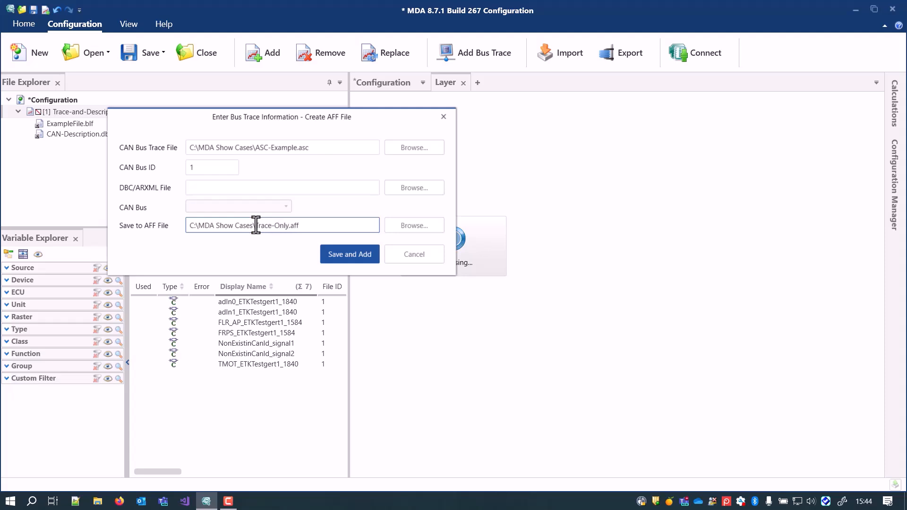
pyautogui.click(326, 252)
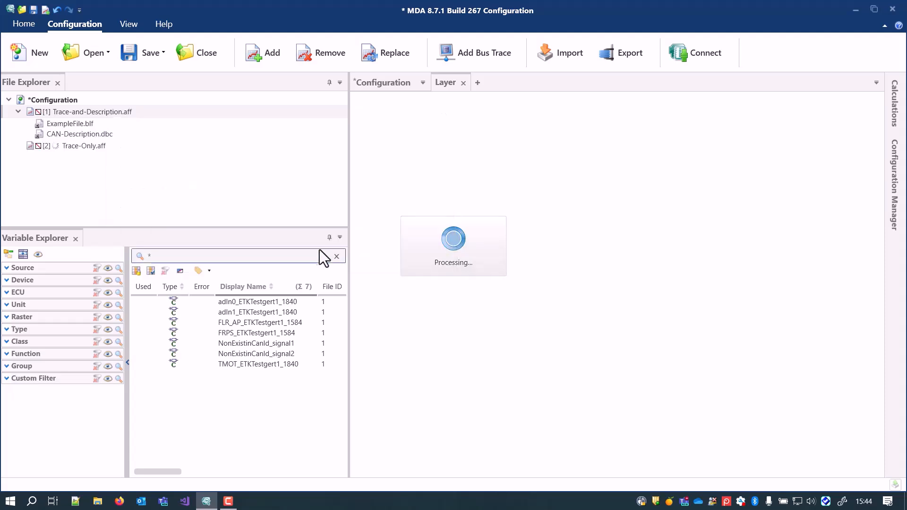
pyautogui.click(17, 146)
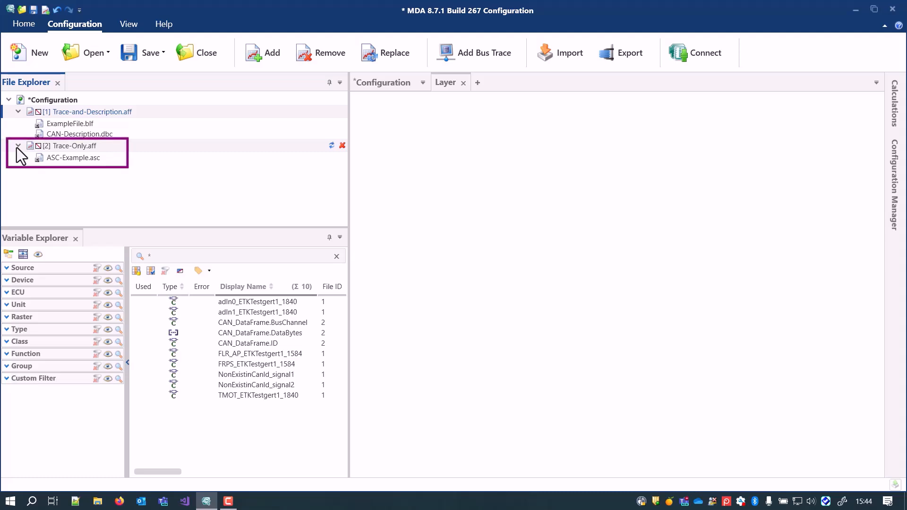
# - Filter the variables to the Trace-Only.aff source and add CAN_DataFrame.BusChannel, DataBytes and ID to a new Table instrument on the layer
pyautogui.click(7, 267)
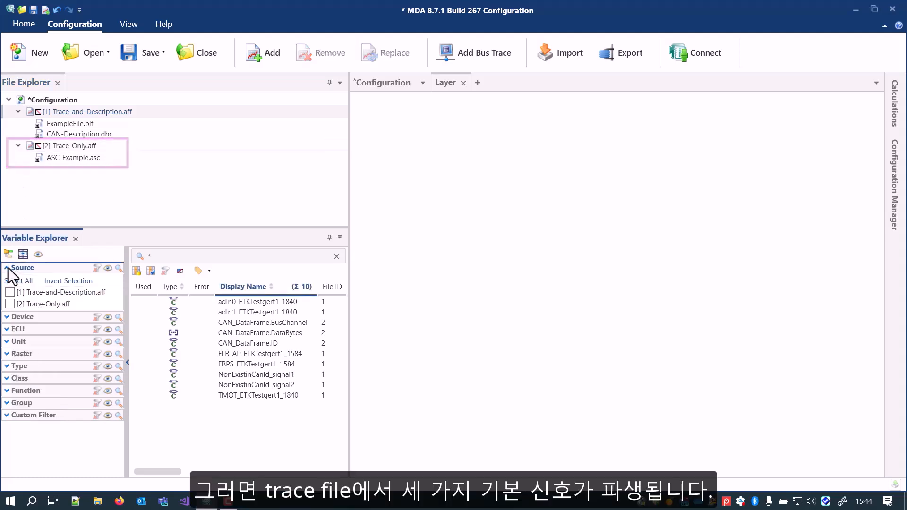
pyautogui.click(10, 303)
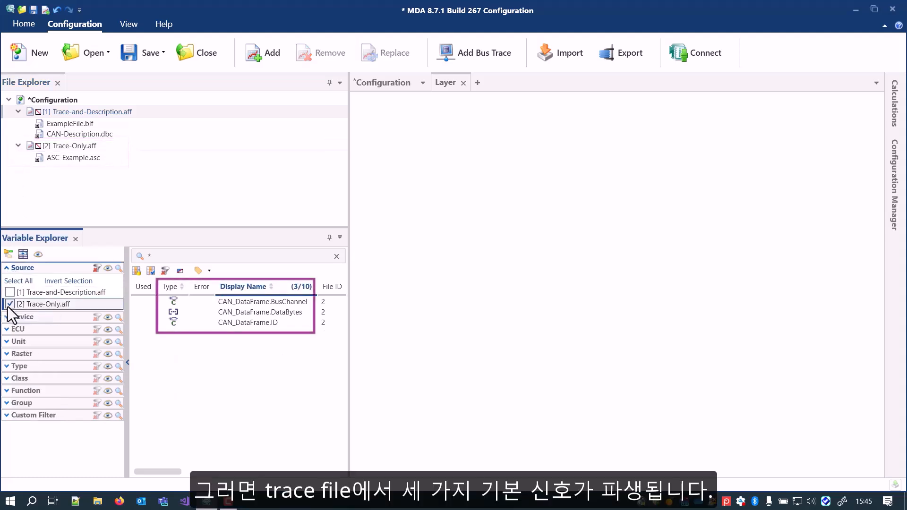
pyautogui.click(222, 302)
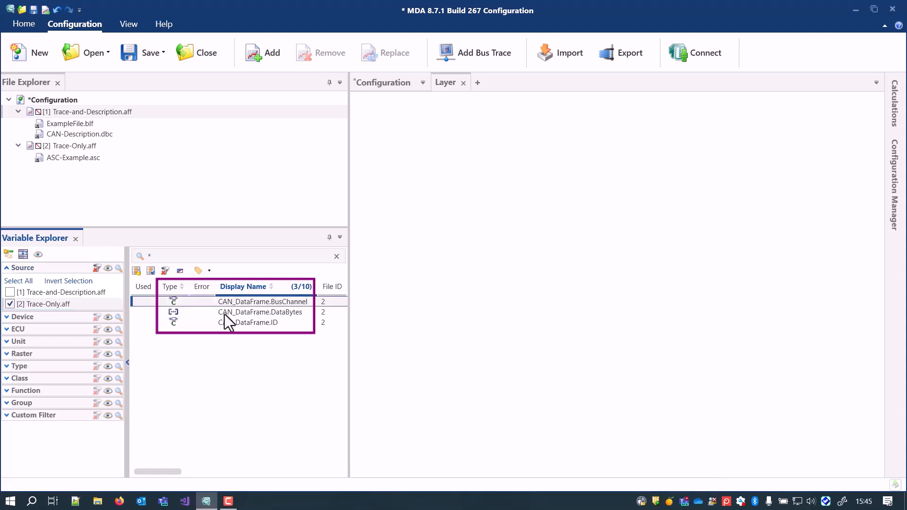
pyautogui.keyDown('shift'); pyautogui.click(227, 323); pyautogui.keyUp('shift')
pyautogui.moveTo(231, 300); pyautogui.dragTo(365, 118)
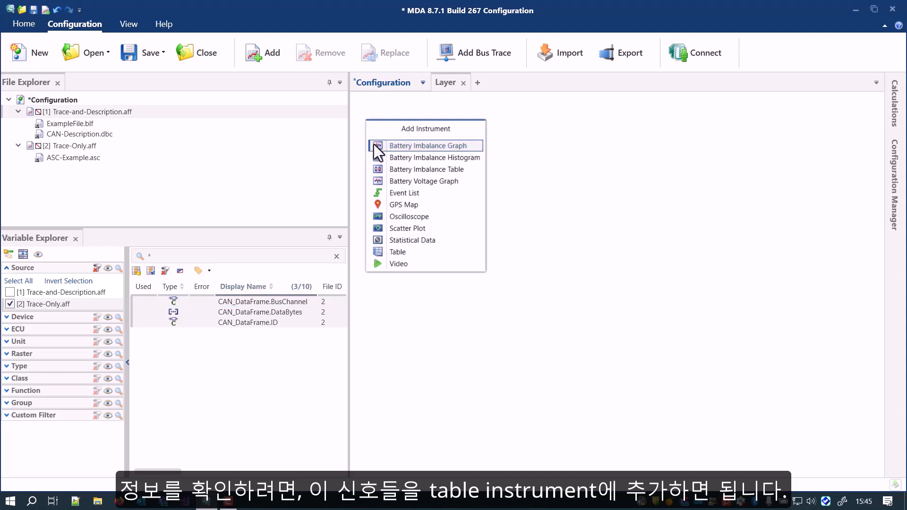
pyautogui.click(404, 252)
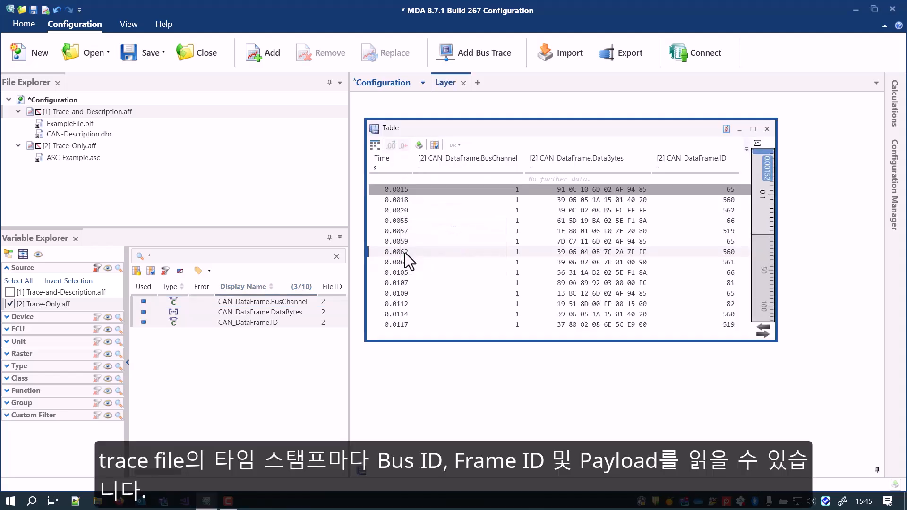
# - Examine the BusChannel, ID and DataBytes columns of the table for the bus ID, frame ID and payload
pyautogui.click(478, 166)
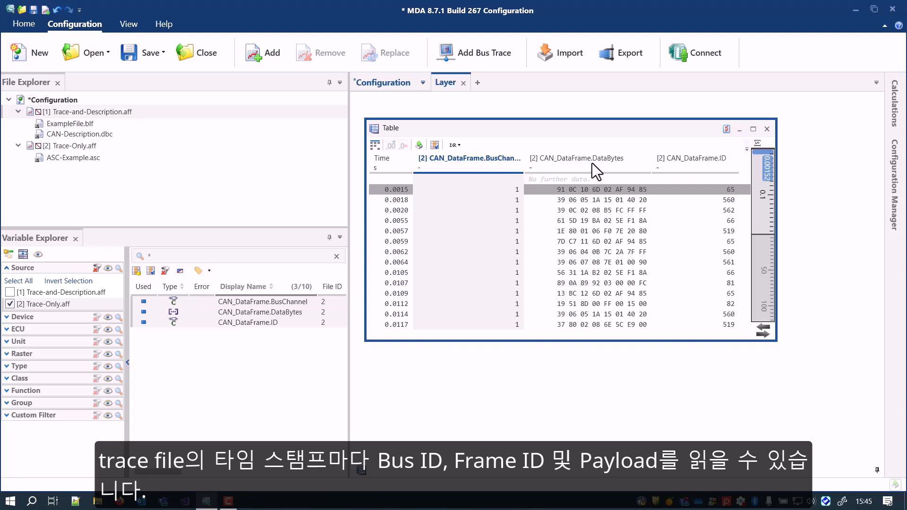
pyautogui.click(680, 157)
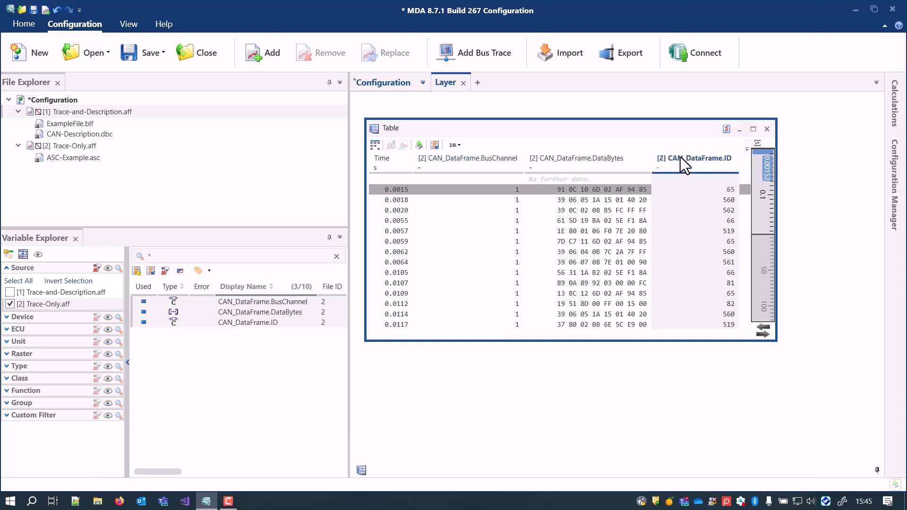
pyautogui.click(620, 158)
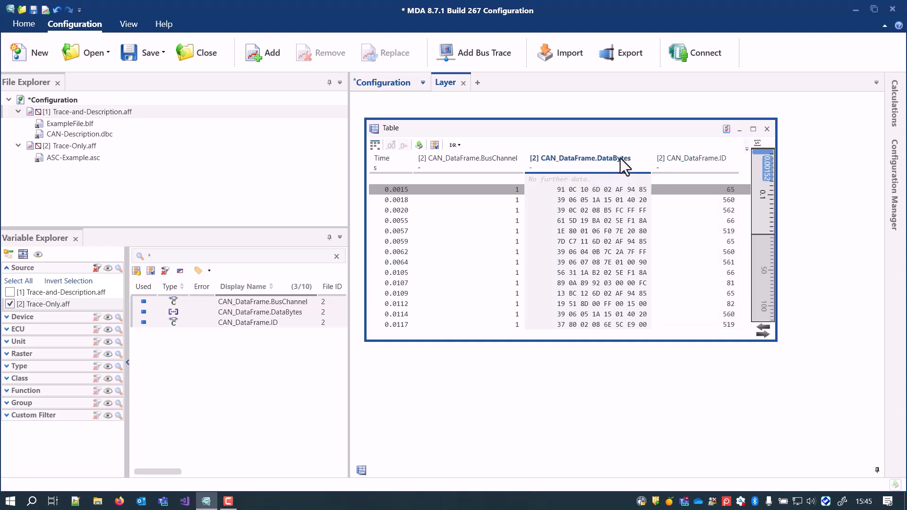
# - Narrow the explorer area, hide the Variable Explorer's filter categories, and select the table row at 0.0015 s
pyautogui.moveTo(348, 165); pyautogui.dragTo(223, 166)
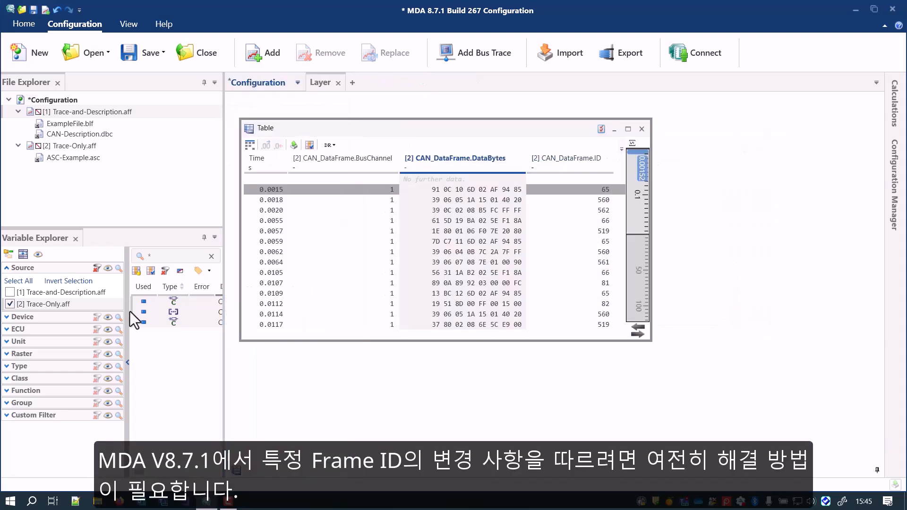
pyautogui.click(126, 363)
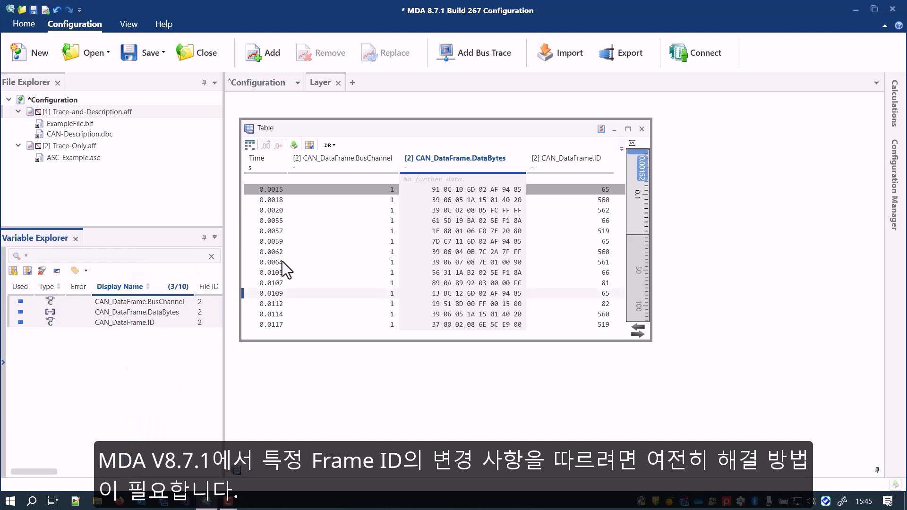
pyautogui.click(327, 190)
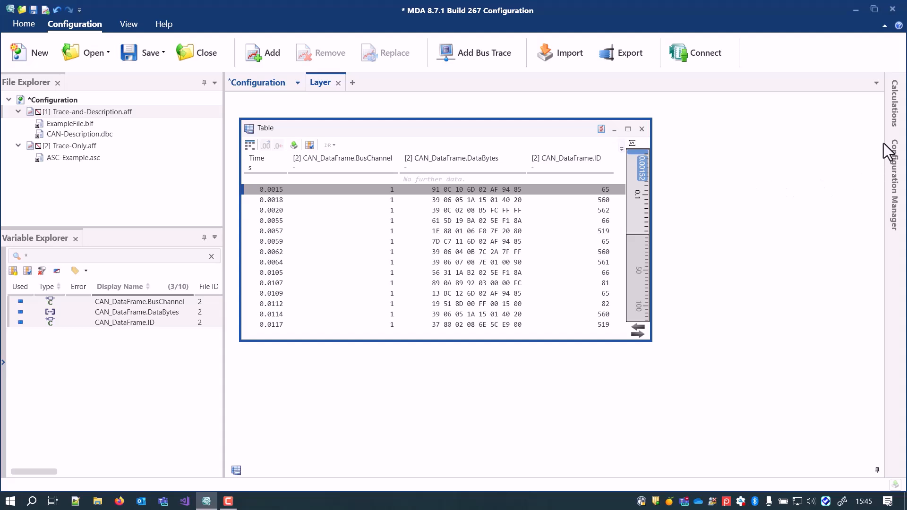
# - Create and save a calculated signal named FrameID_65 with the formula CAN_DataFrame.ID = 65
pyautogui.click(896, 114)
pyautogui.moveTo(771, 119); pyautogui.dragTo(689, 123)
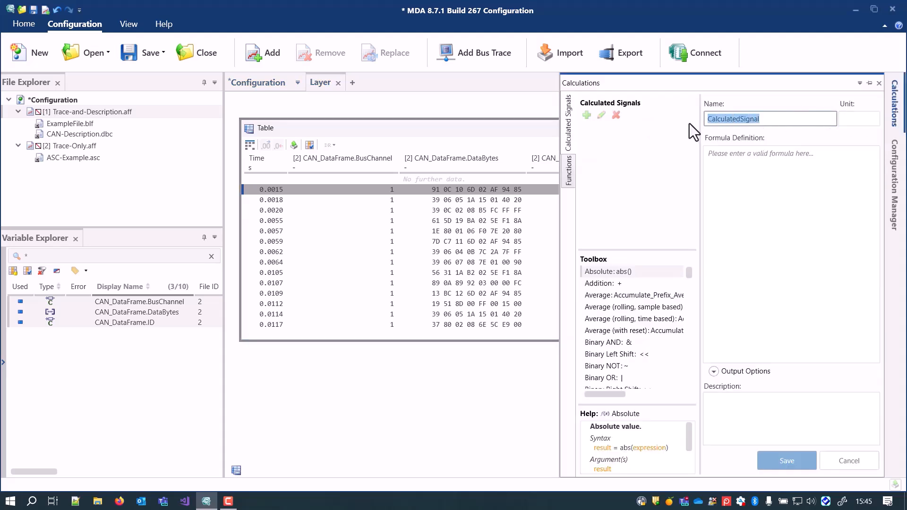
pyautogui.write('FrameID')
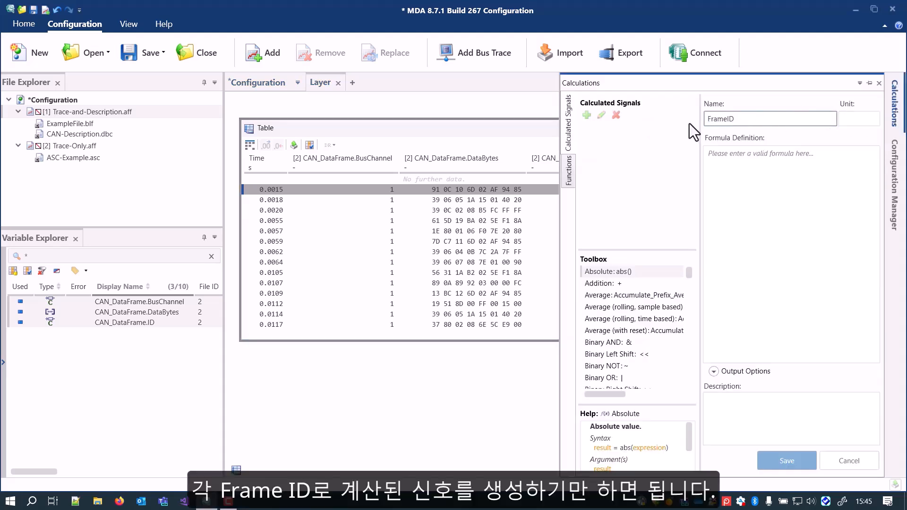
pyautogui.write('_65')
pyautogui.press('Tab')
pyautogui.write('FrameI')
pyautogui.press('Return')
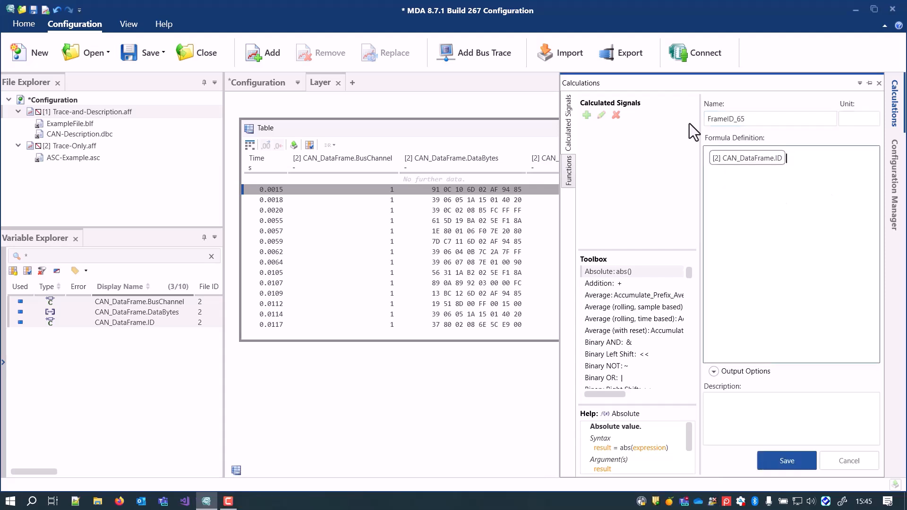
pyautogui.write('= 65')
pyautogui.click(802, 461)
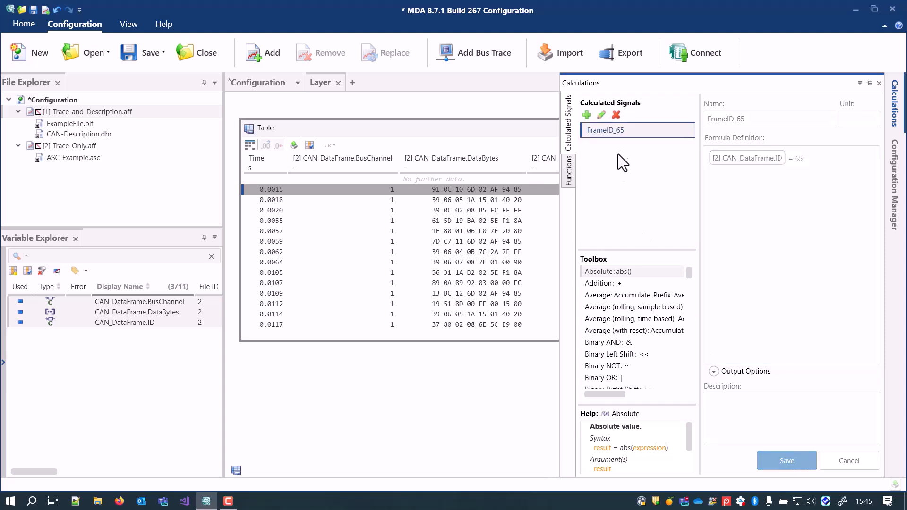
# - Add FrameID_65 to a new Event List beside the table and synchronize the instruments at the 0.0059 s event
pyautogui.moveTo(620, 131); pyautogui.dragTo(661, 127)
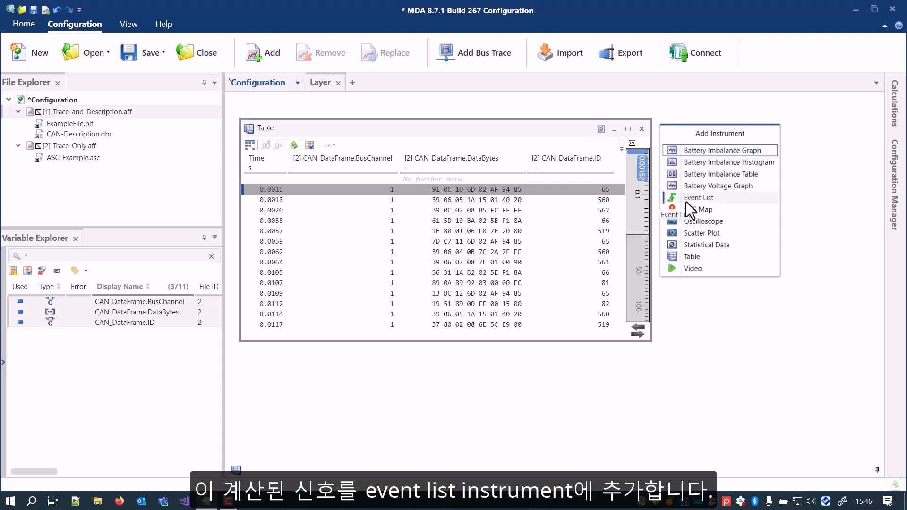
pyautogui.click(686, 203)
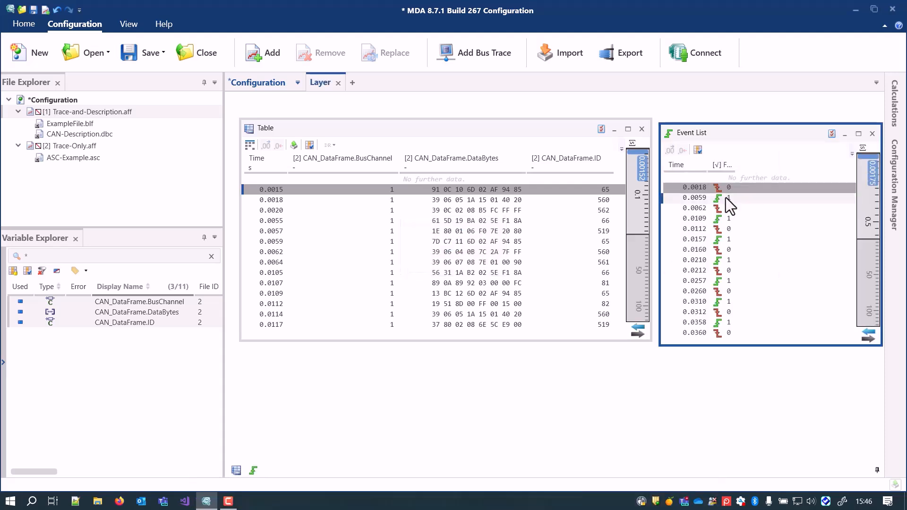
pyautogui.click(726, 197)
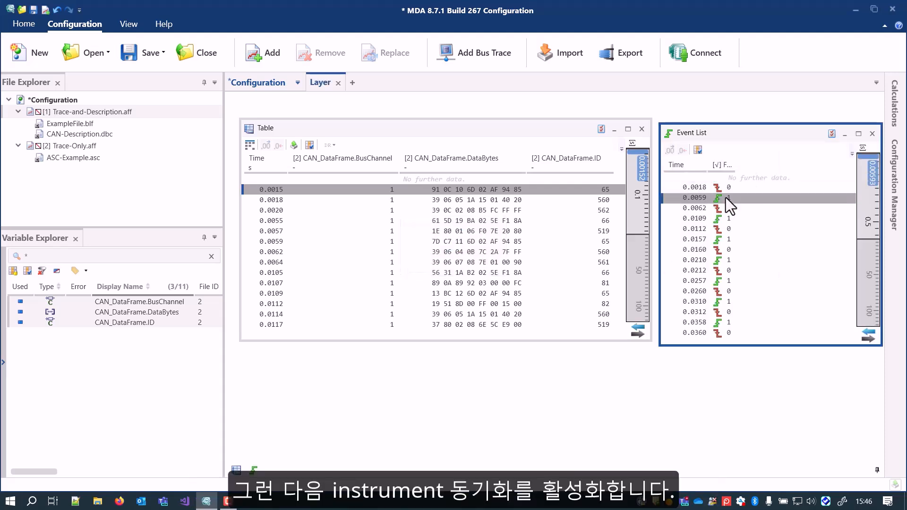
pyautogui.click(869, 337)
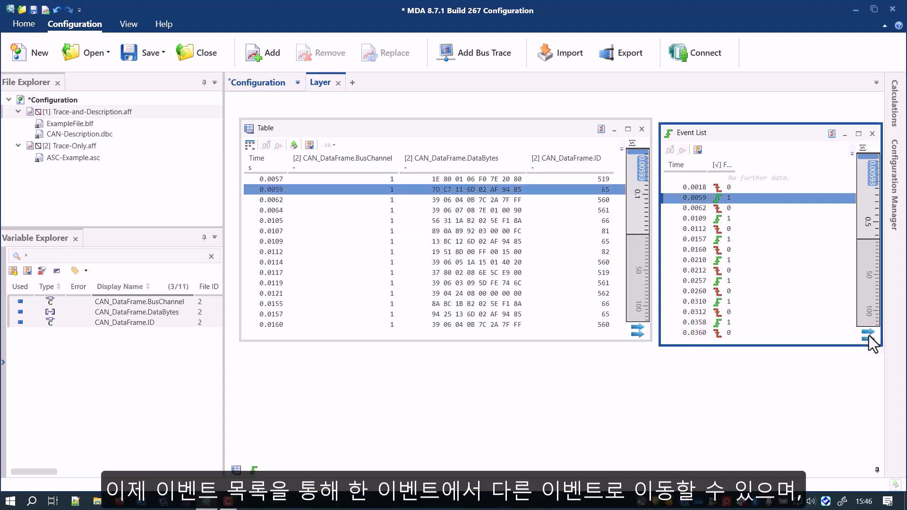
# - Go through the FrameID_65 events at 0.0109, 0.0157 and 0.0210 s to examine the matching payload rows in the table
pyautogui.click(735, 219)
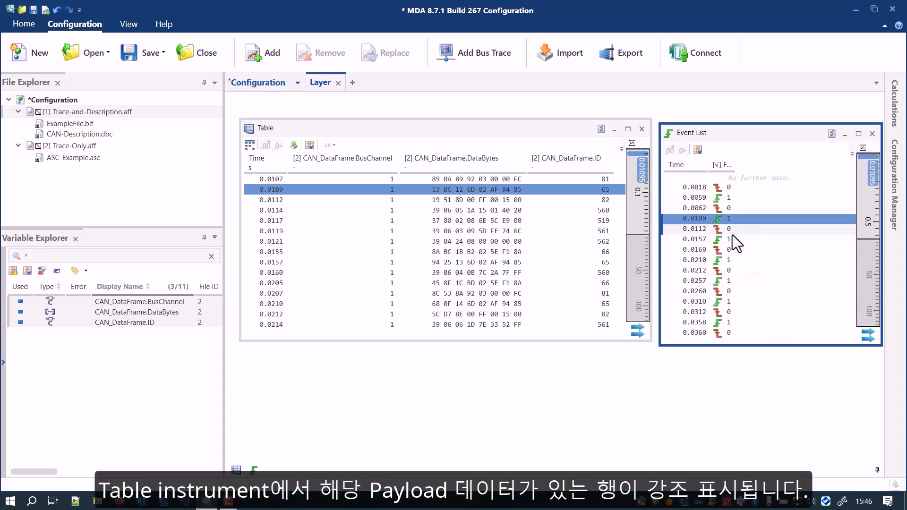
pyautogui.click(732, 238)
pyautogui.click(733, 261)
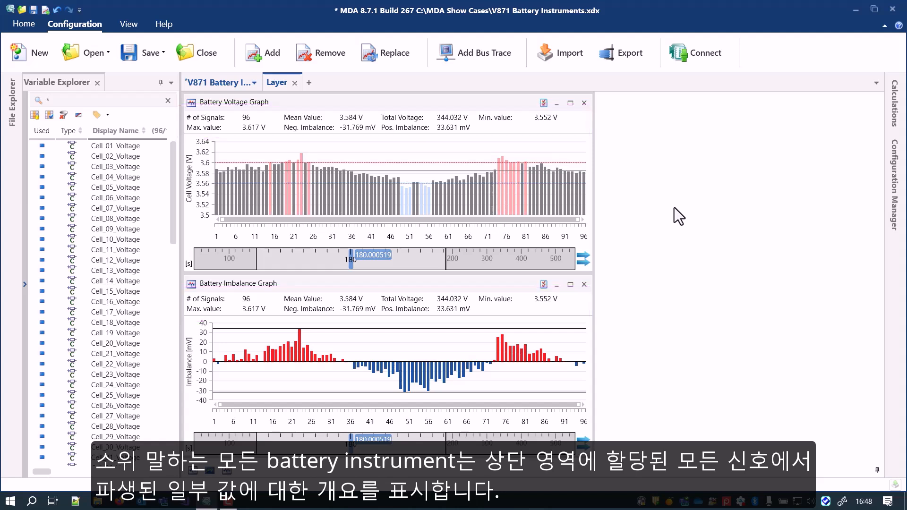
# - In the Battery Voltage Graph's summary area properties, set the decimals of Average and Total to 1
pyautogui.click(544, 103)
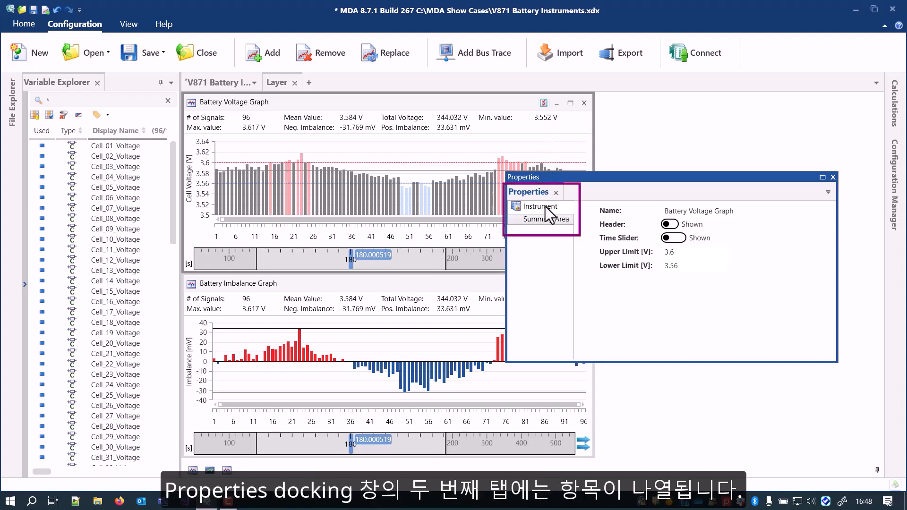
pyautogui.click(546, 219)
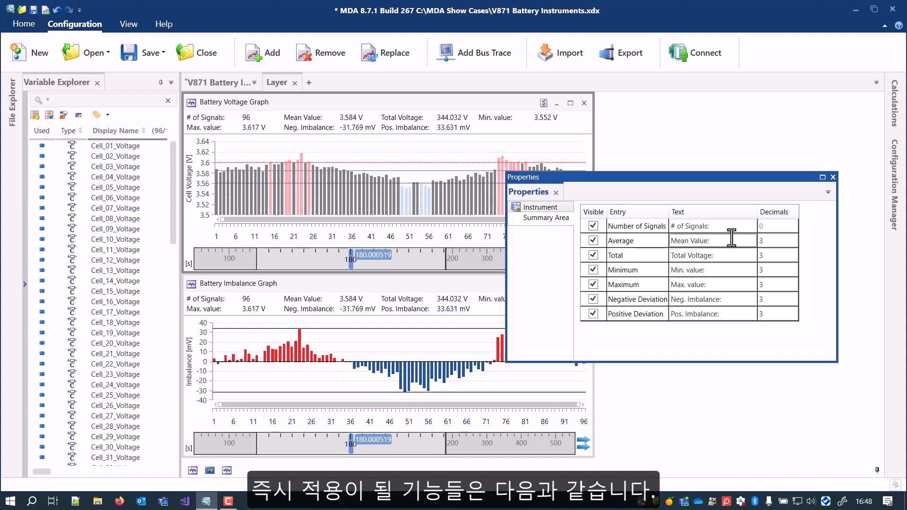
pyautogui.click(773, 240)
pyautogui.press('BackSpace')
pyautogui.write('1')
pyautogui.click(762, 255)
pyautogui.press('BackSpace')
pyautogui.write('1')
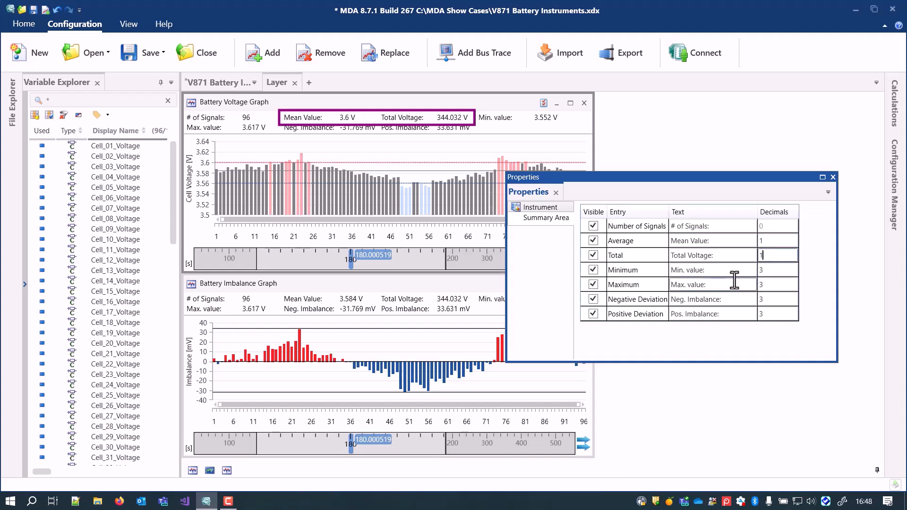
# - Shorten the summary texts for Minimum and Maximum to "Min:" and "Max:", and hide the Negative Deviation and Positive Deviation entries
pyautogui.doubleClick(693, 270)
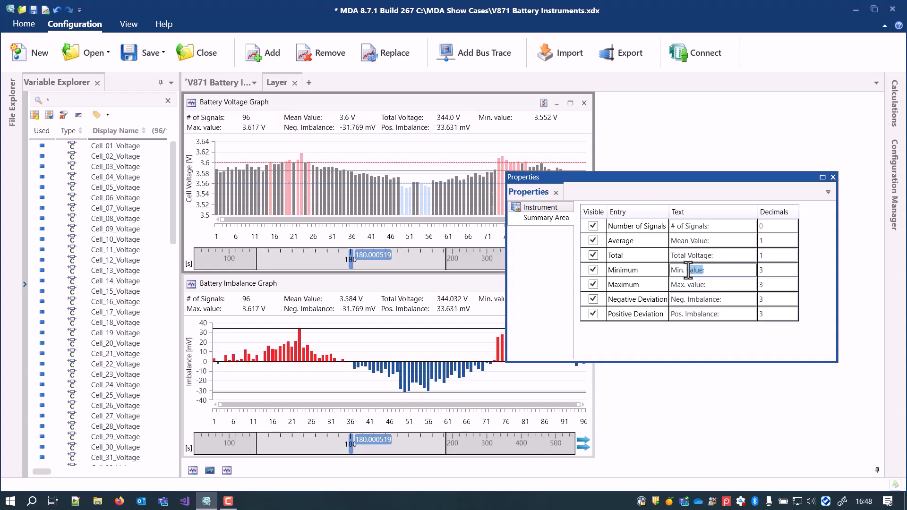
pyautogui.moveTo(683, 271)
pyautogui.mouseDown()
pyautogui.moveTo(711, 284)
pyautogui.moveTo(684, 284)
pyautogui.mouseUp()
pyautogui.press('BackSpace')
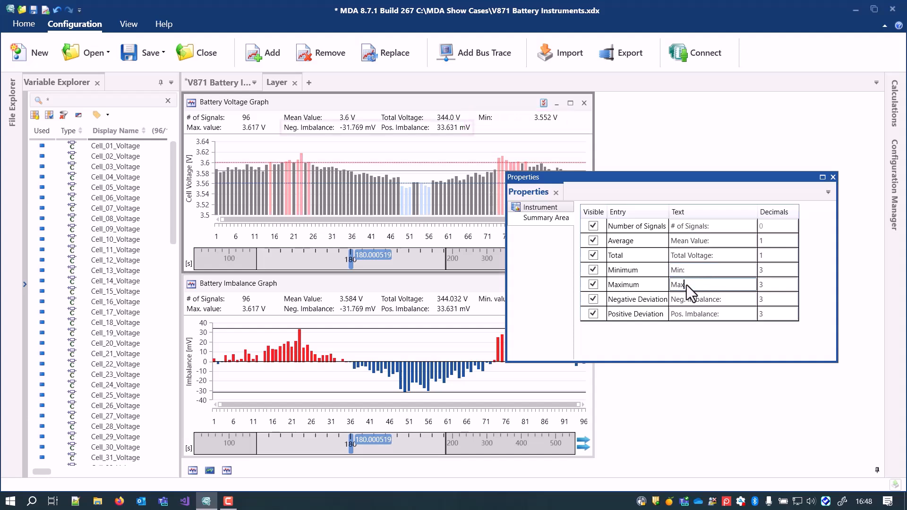
pyautogui.click(593, 302)
pyautogui.click(594, 314)
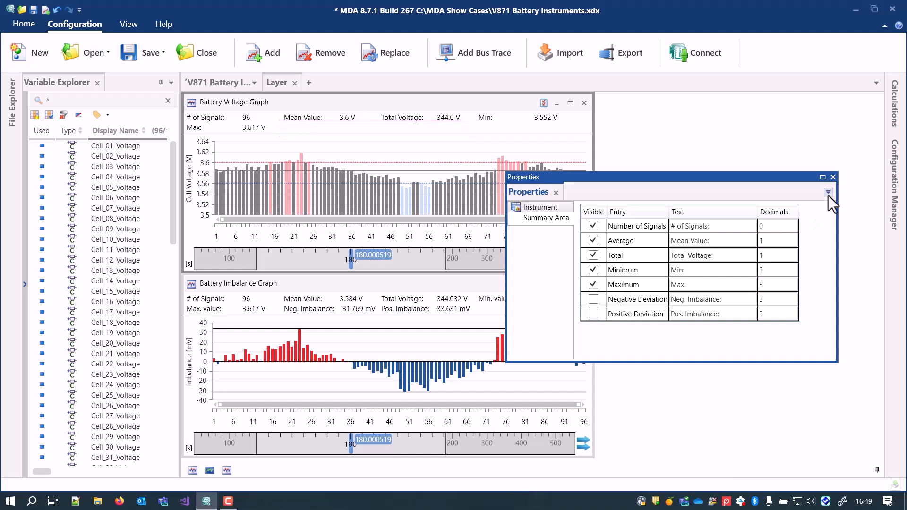
pyautogui.click(833, 177)
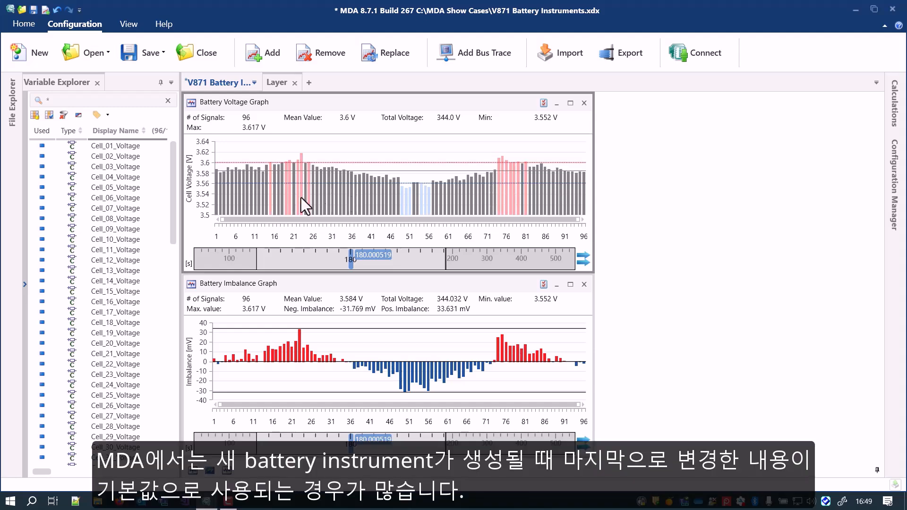
# - Add a Battery Imbalance Histogram with all cell voltage signals and place it directly beside the Battery Voltage Graph
pyautogui.click(133, 148)
pyautogui.moveTo(134, 439); pyautogui.dragTo(628, 116)
pyautogui.click(662, 143)
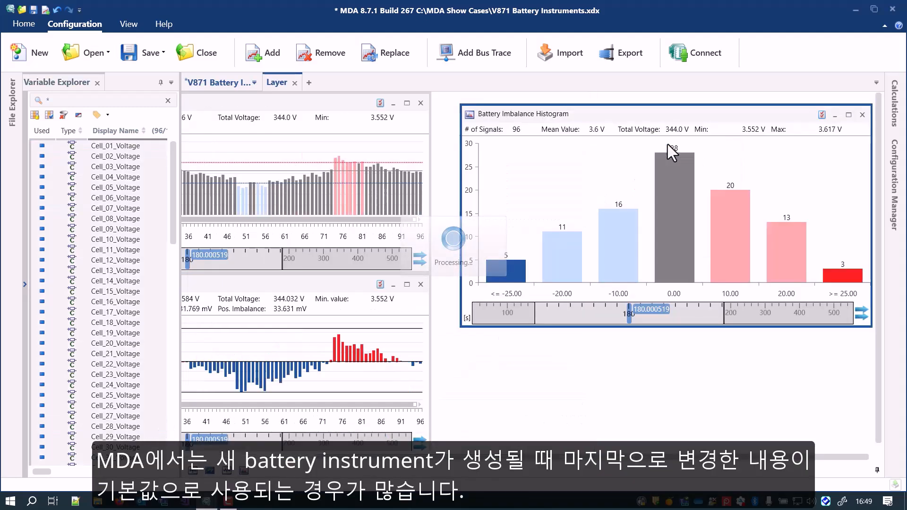
pyautogui.moveTo(848, 182); pyautogui.dragTo(706, 152)
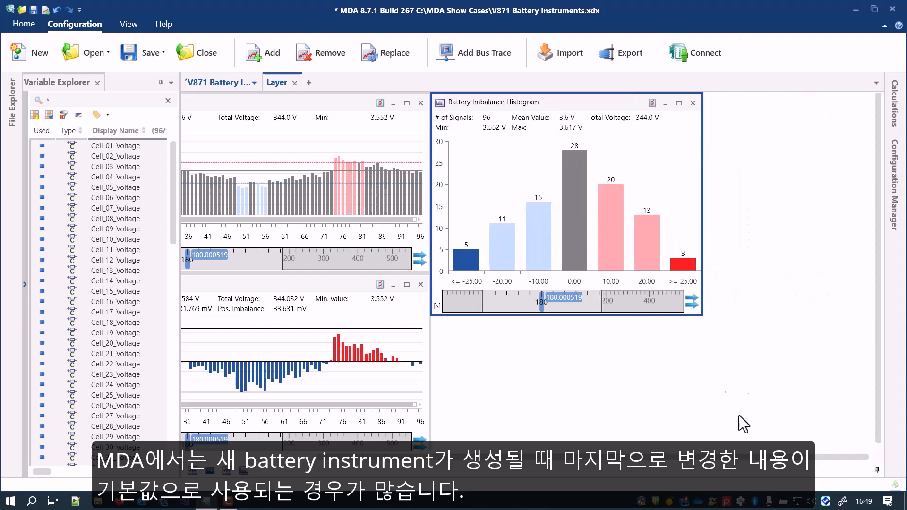
pyautogui.moveTo(744, 460); pyautogui.dragTo(567, 460)
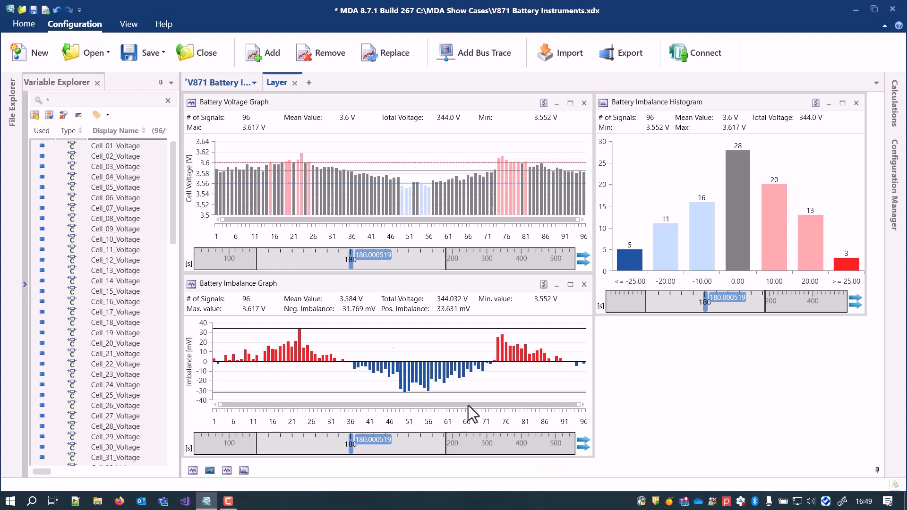
# - Add a Battery Imbalance Table containing all cell voltage signals to the current layer
pyautogui.click(134, 150)
pyautogui.hotkey('ctrl', 'a')
pyautogui.moveTo(135, 151); pyautogui.dragTo(283, 87)
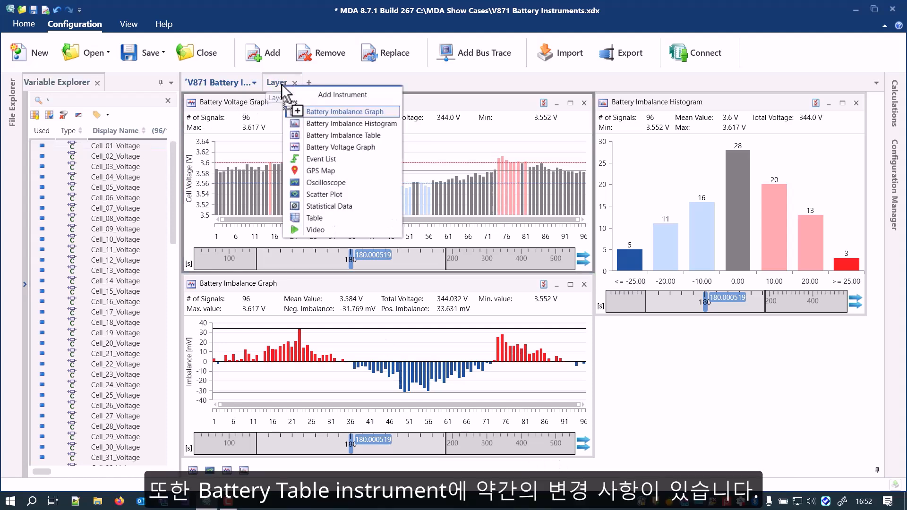
pyautogui.click(327, 135)
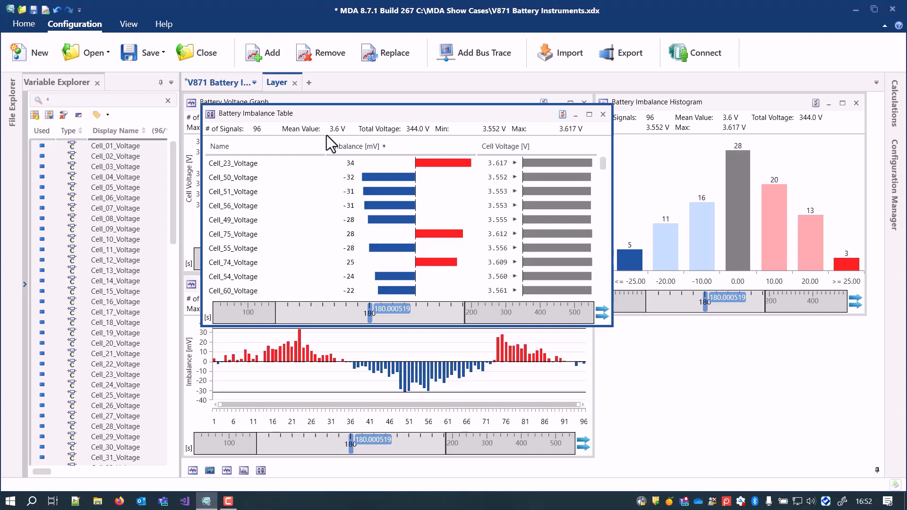
# - Move the Imbalance [mV] column behind Cell Voltage [V] in the Battery Imbalance Table and hide the Cell Voltage [V] column
pyautogui.moveTo(339, 148)
pyautogui.mouseDown()
pyautogui.moveTo(474, 162)
pyautogui.moveTo(576, 155)
pyautogui.mouseUp()
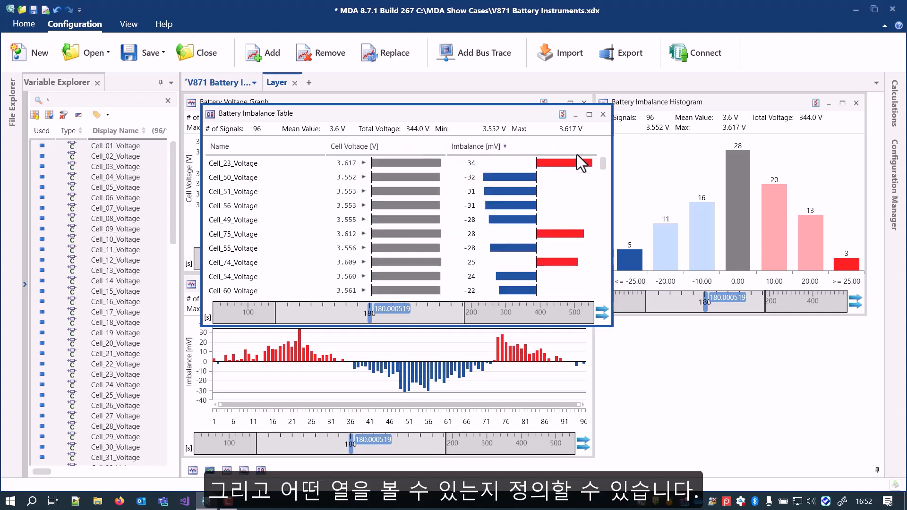
pyautogui.rightClick(412, 146)
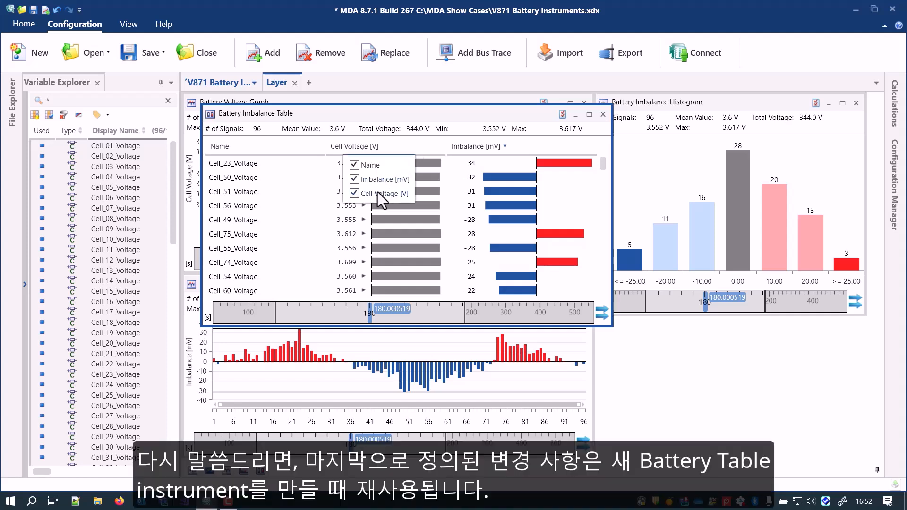
pyautogui.click(378, 192)
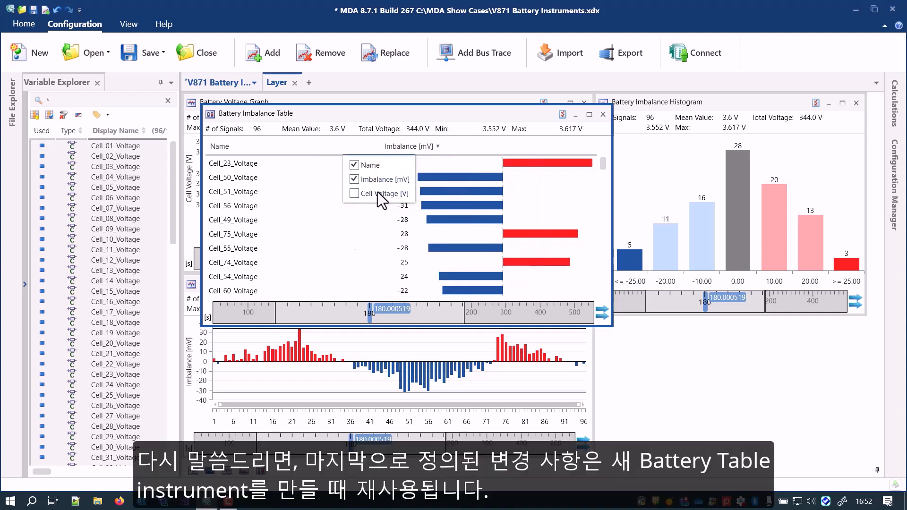